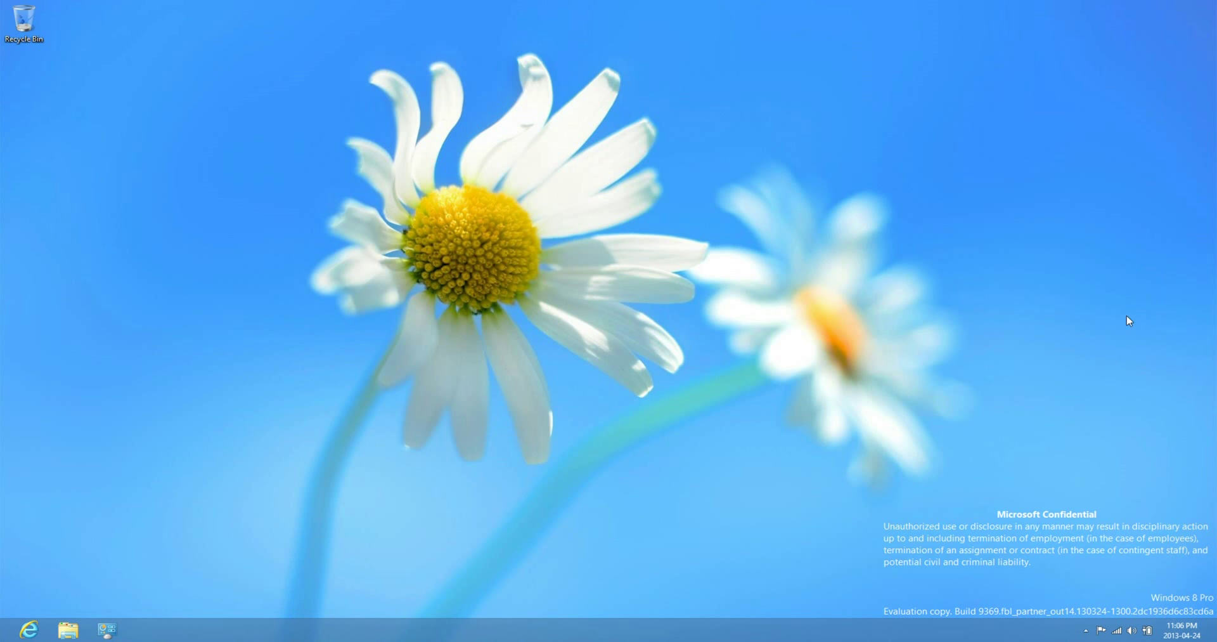
- Show the Charms bar on the desktop and open the Settings charm
mouse_move(1214, 3)
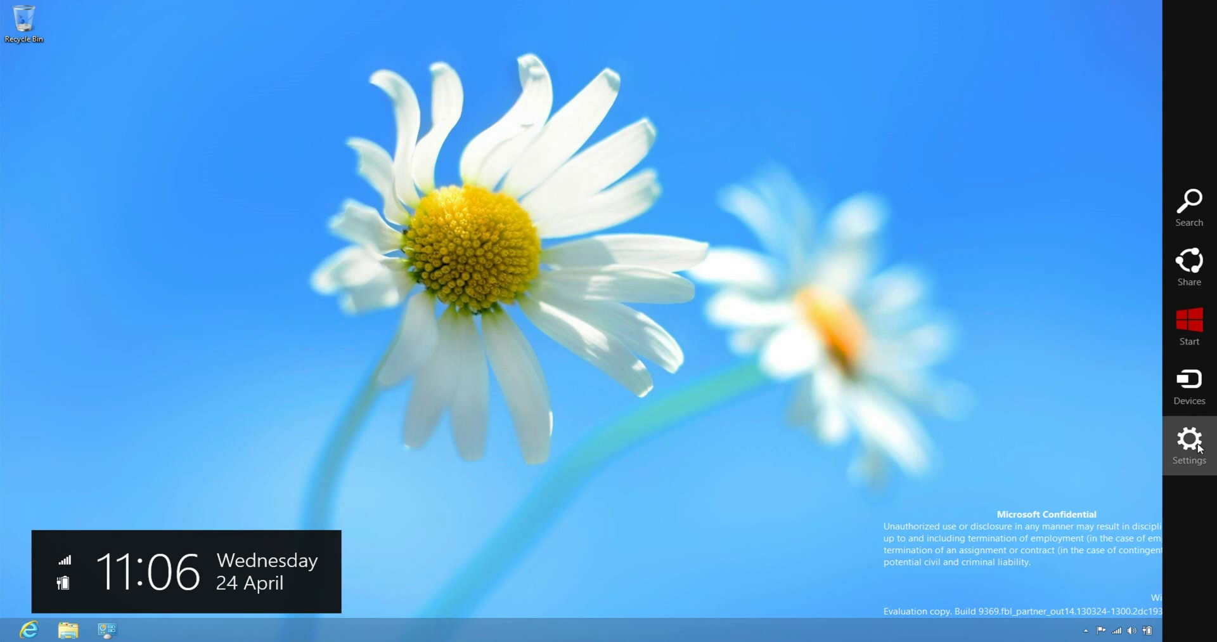
left_click(1193, 441)
- Open PC info in System, move it to the top-left, and launch Internet Explorer
left_click(1059, 149)
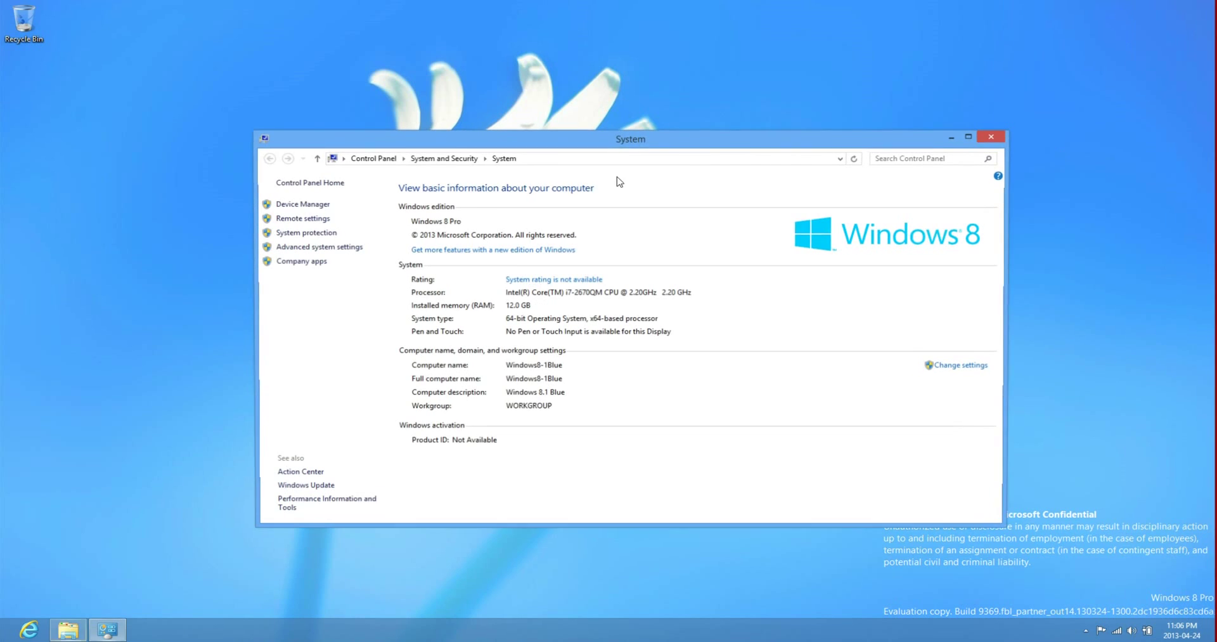
left_click_drag(640, 146, 396, 21)
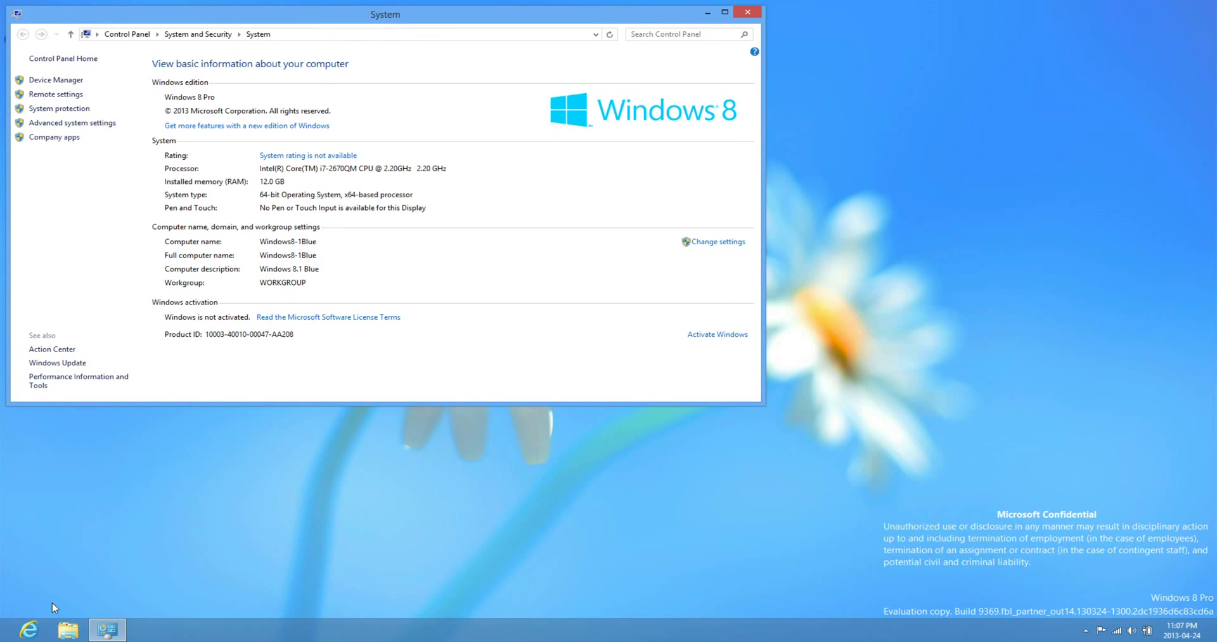
left_click(38, 630)
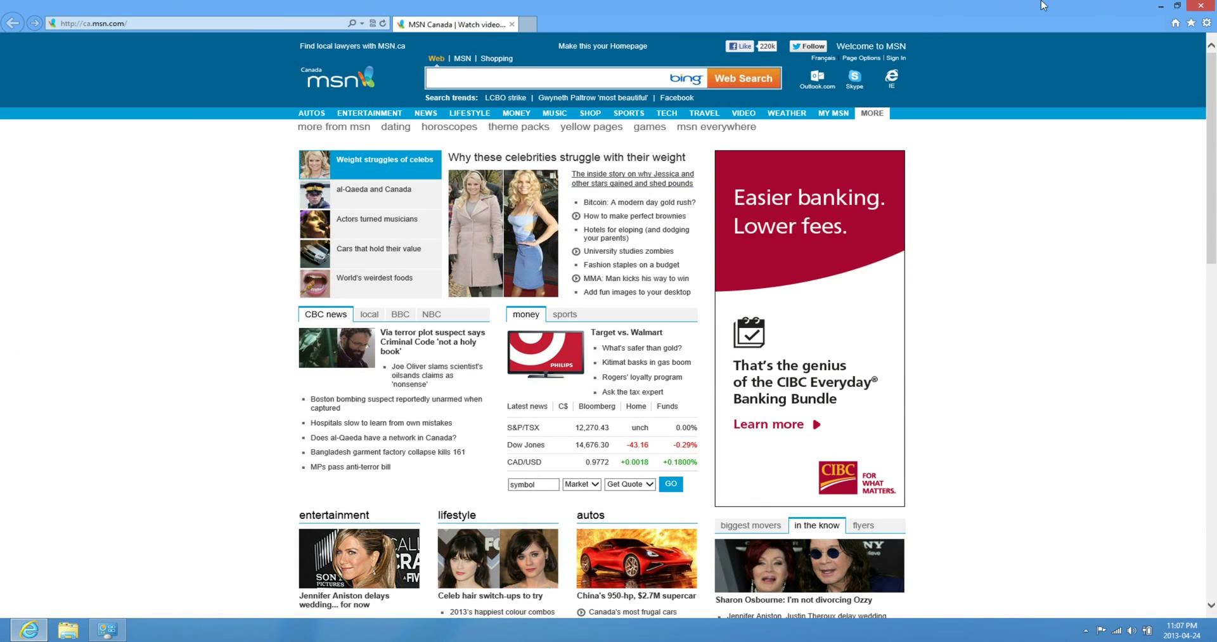
- Go to the Google Canada homepage in Internet Explorer
left_click(184, 25)
type("goog")
key("Return")
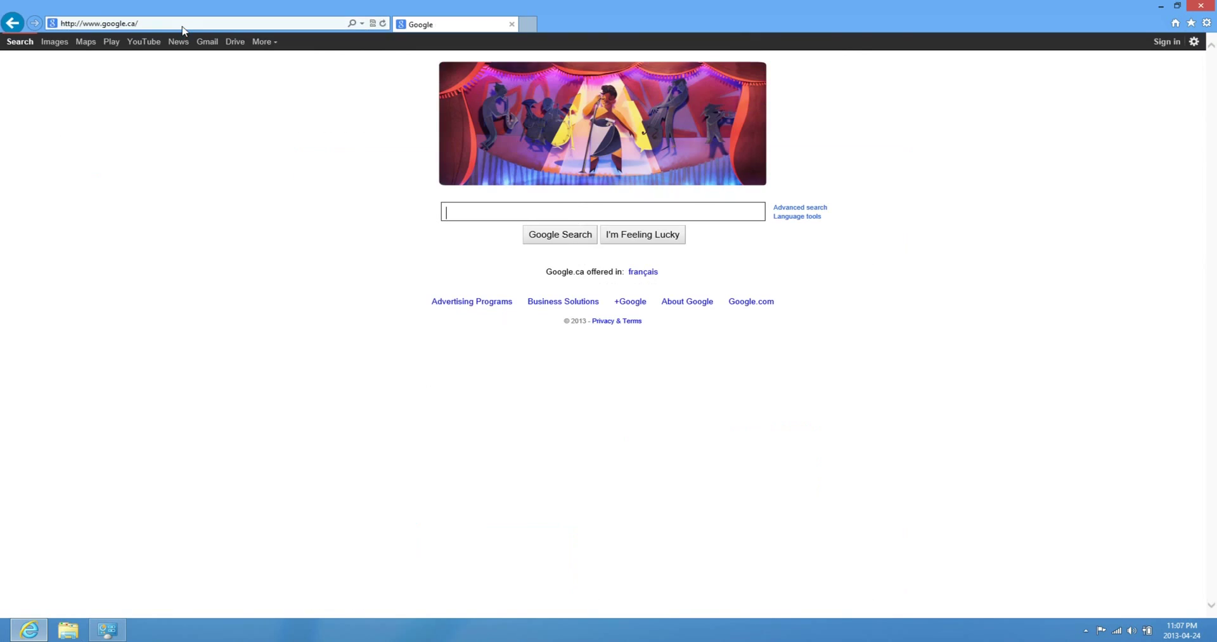
- Search Google for 'microsoft toolkit' and open the official KMS forum thread
type("m")
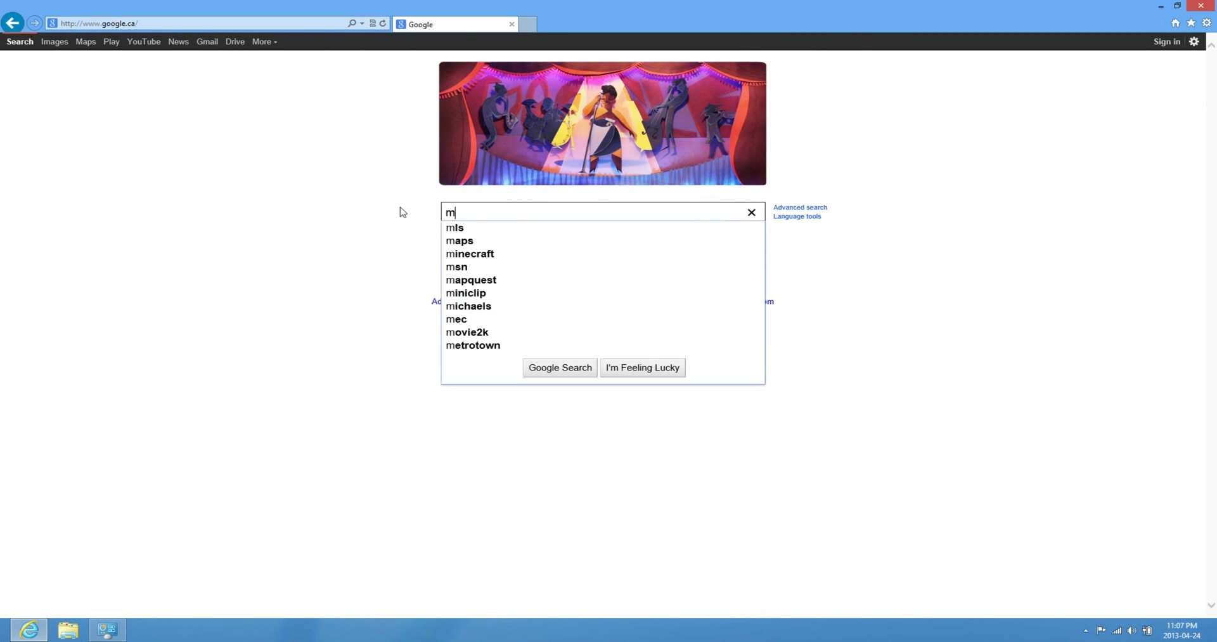
type("icros")
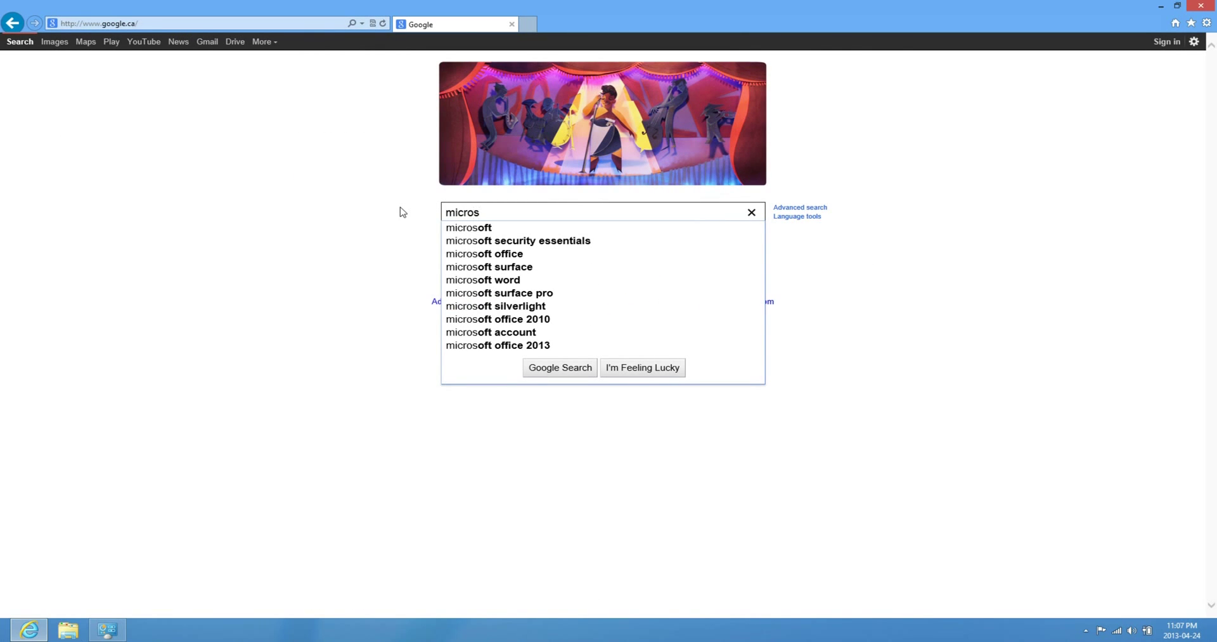
type("oft ")
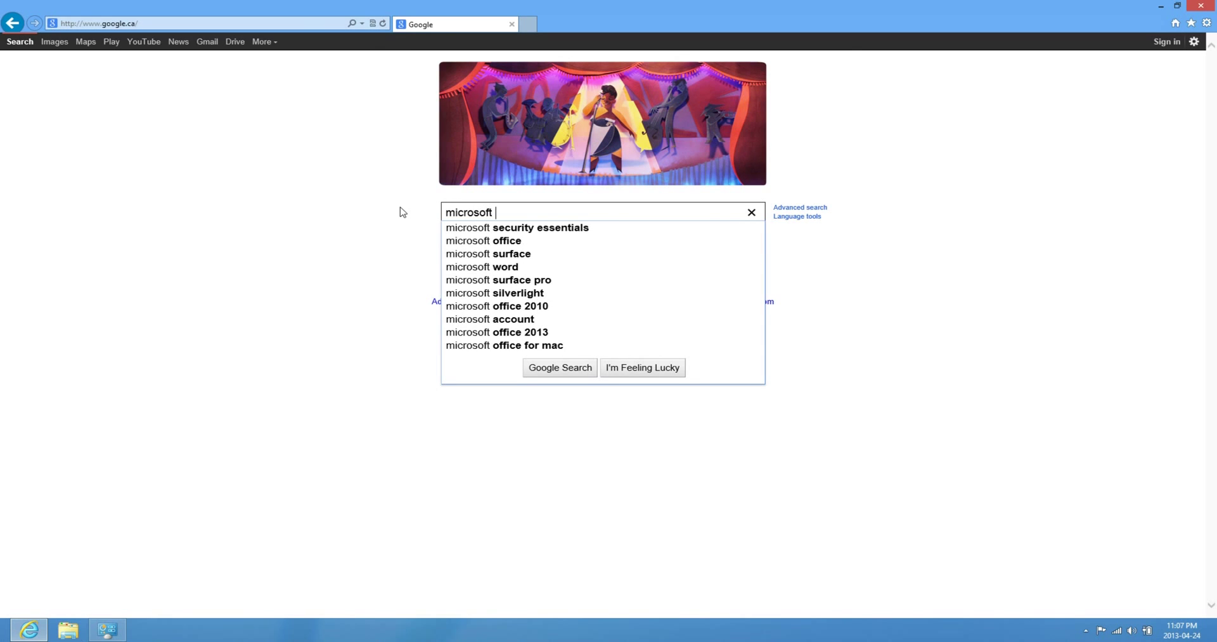
type("tool")
key("Down")
key("Return")
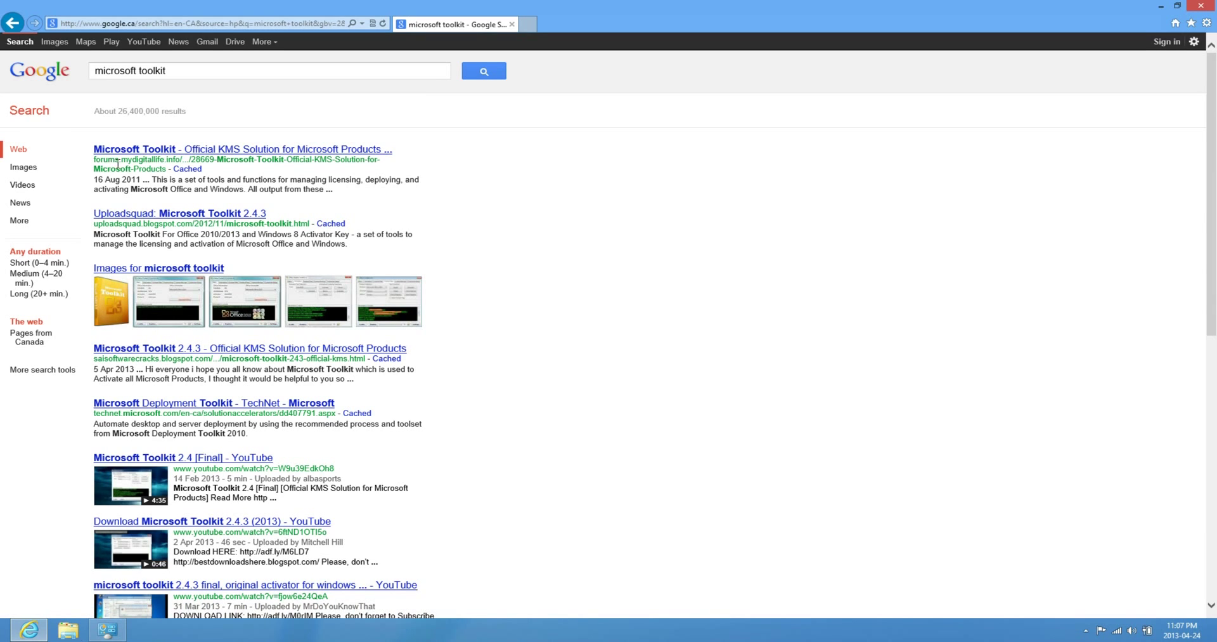
left_click(180, 153)
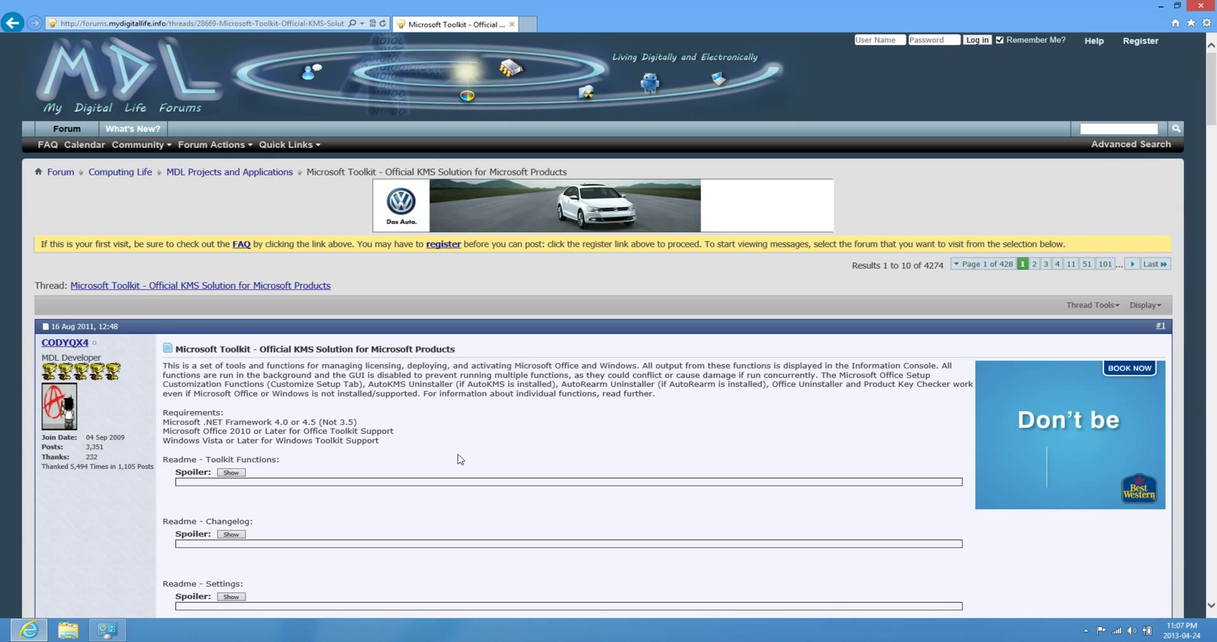
key("ctrl+t")
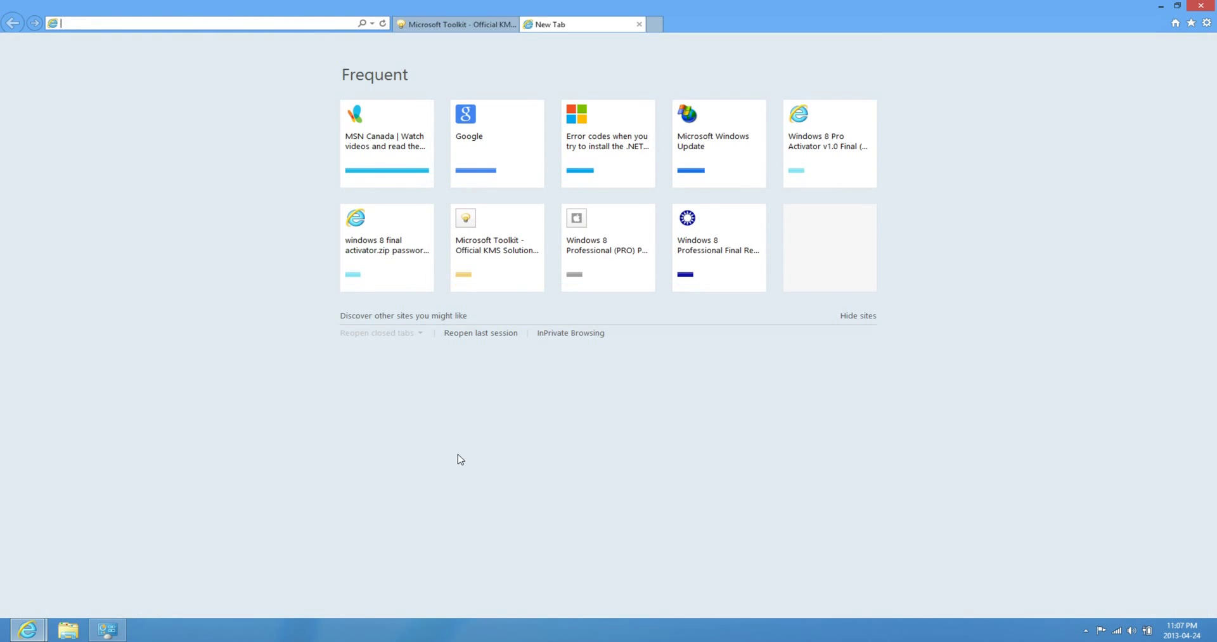
- Search Google for 'utorrent' and go to the µTorrent downloads page
left_click(470, 149)
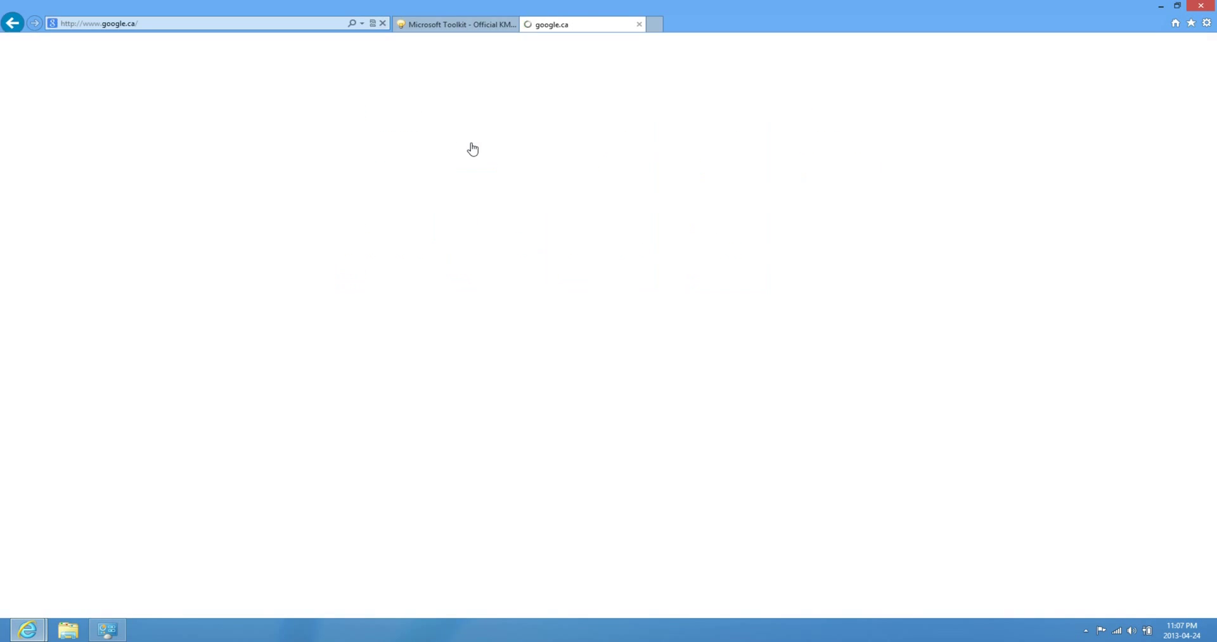
type("utorrent")
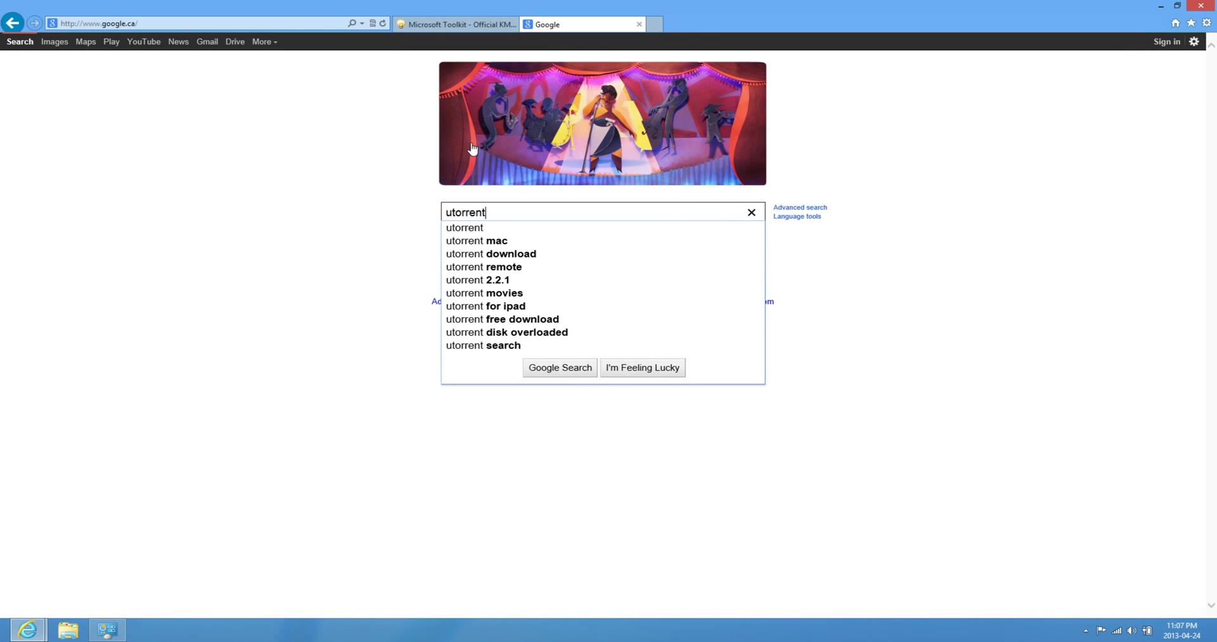
key("Return")
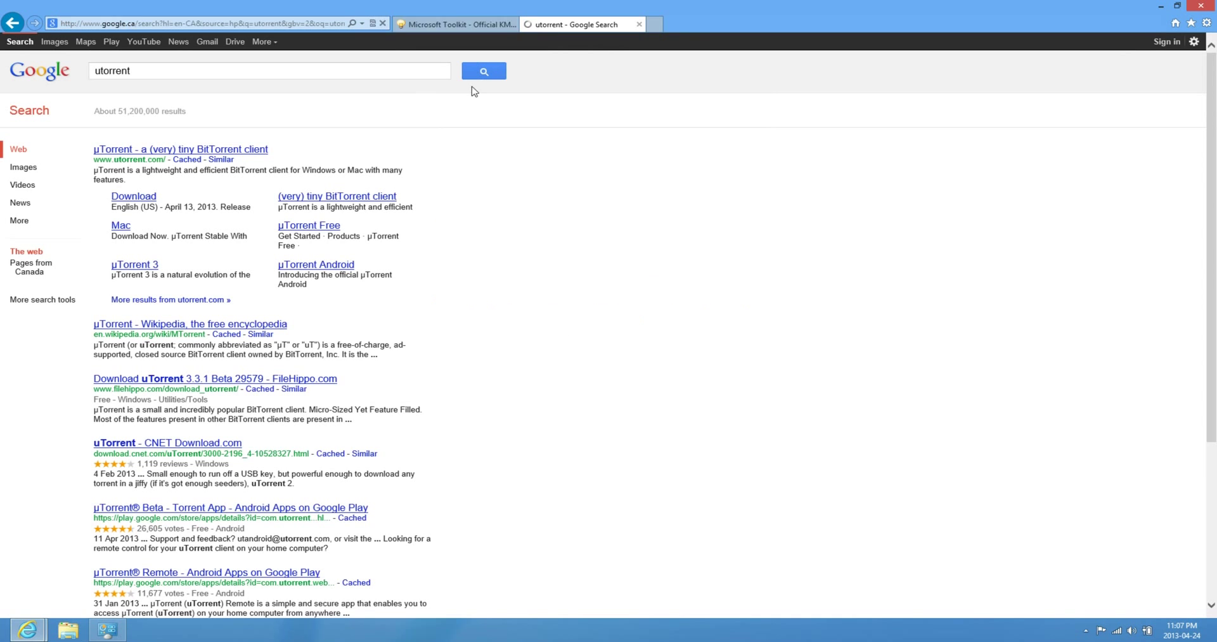
left_click(129, 202)
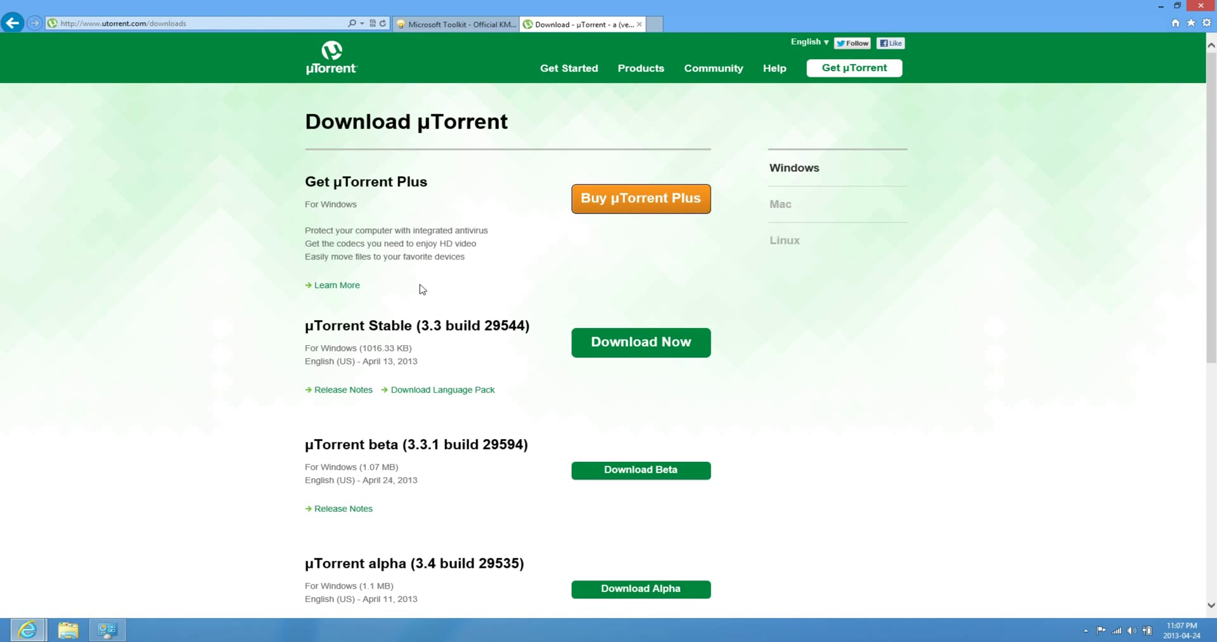
- Save and run the µTorrent Stable 3.3 installer, minimizing the browser and closing System
left_click(635, 354)
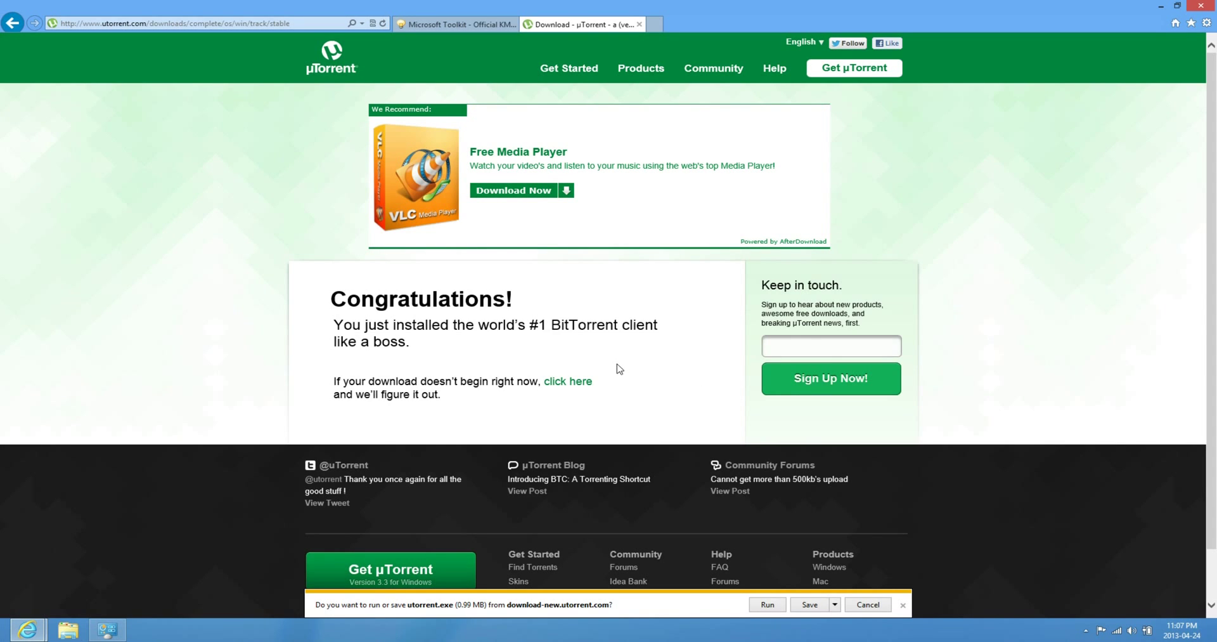
left_click(806, 605)
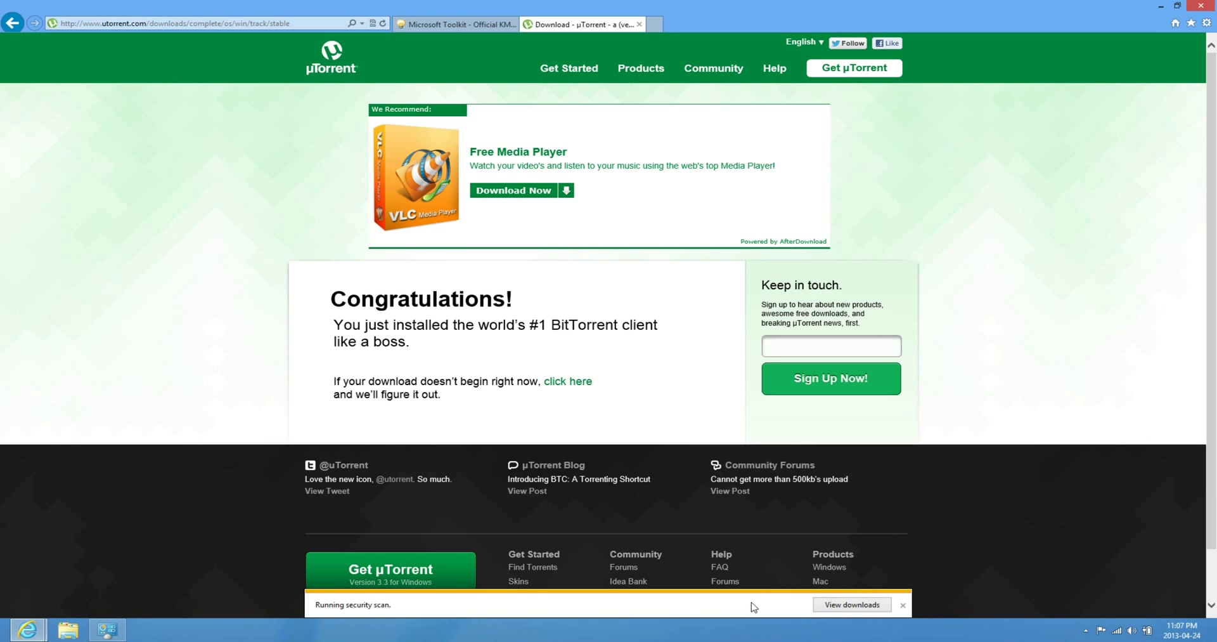
left_click(733, 606)
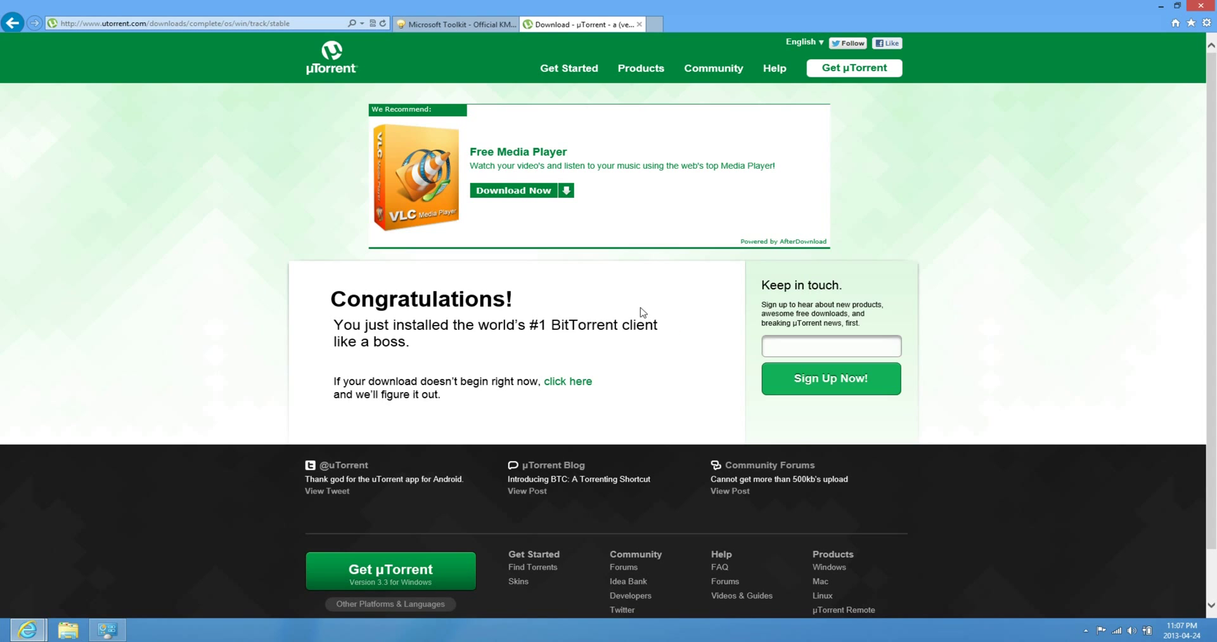
left_click(1160, 7)
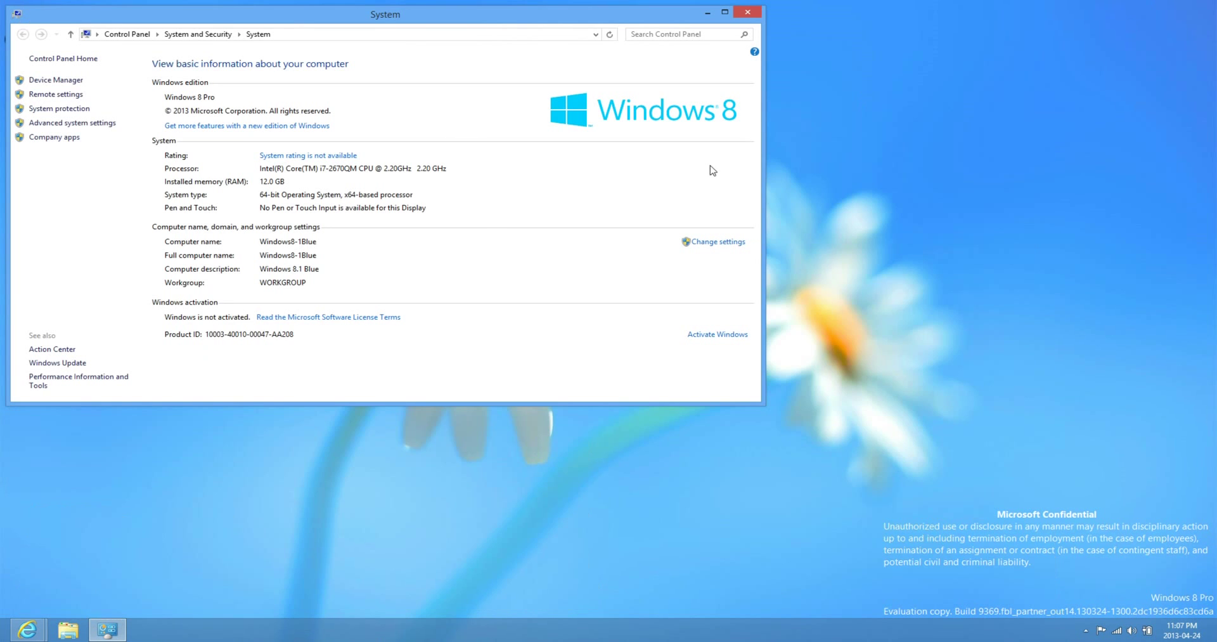
left_click(748, 13)
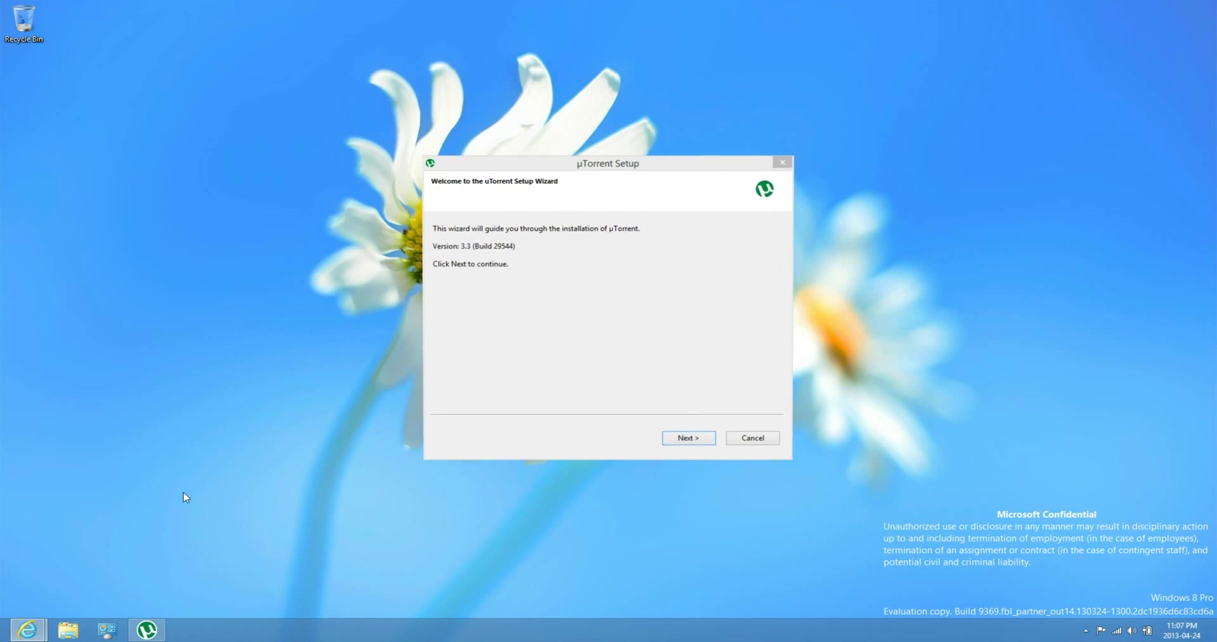
- Advance the µTorrent wizard, accepting the license, default location and recommended configuration
left_click(620, 360)
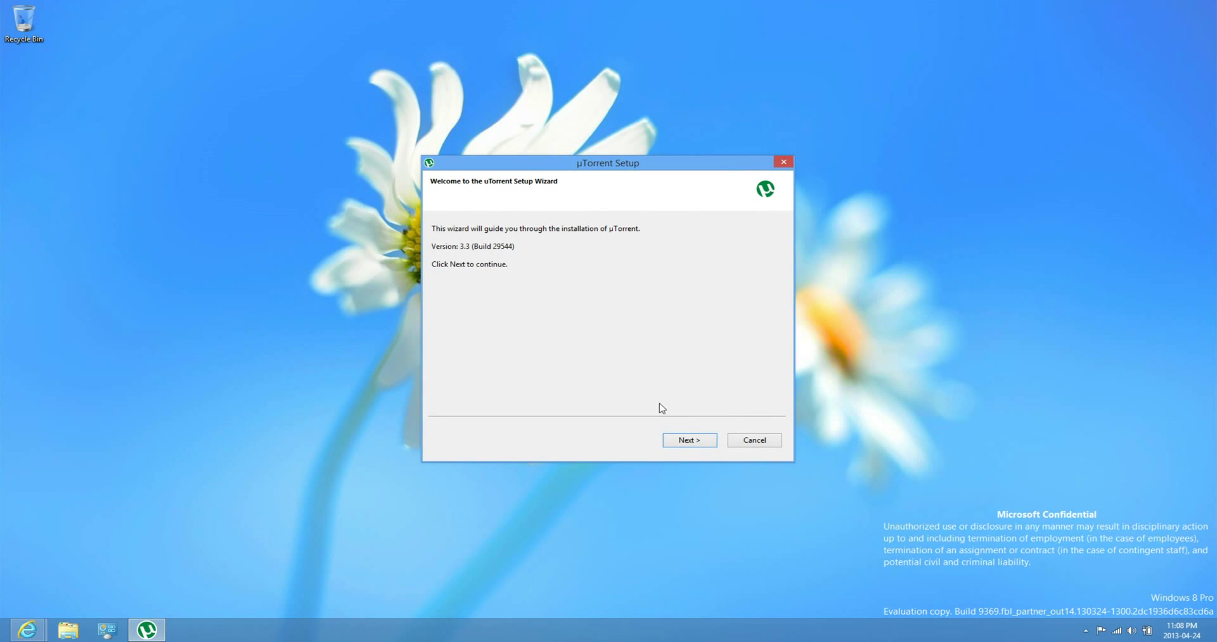
left_click(689, 440)
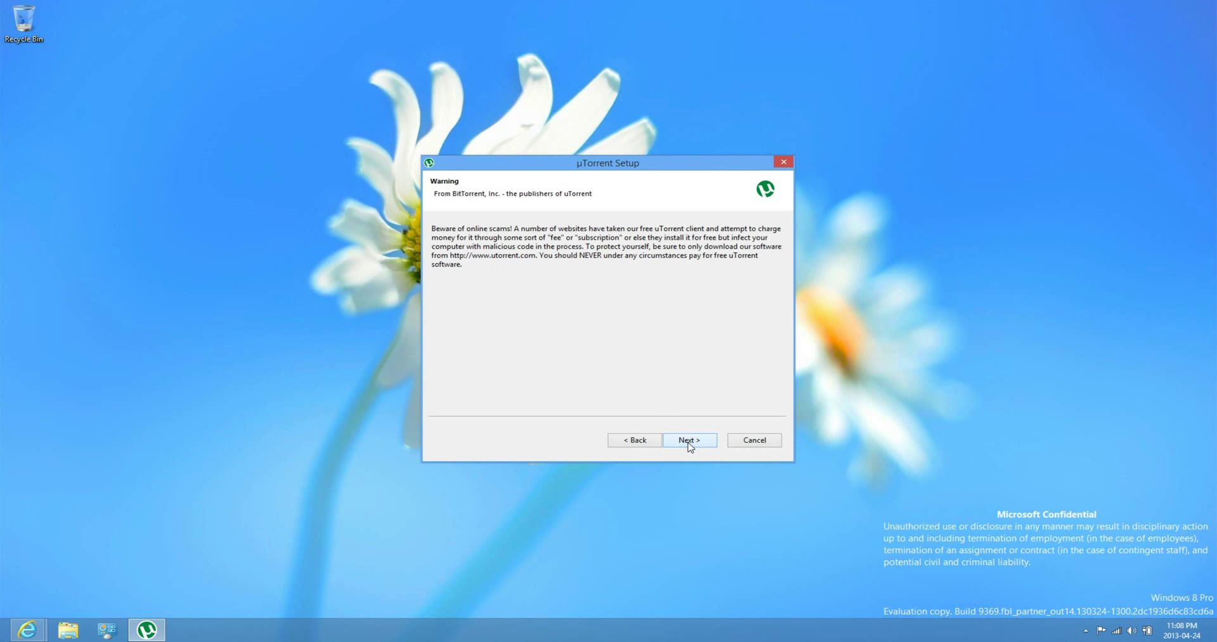
left_click(689, 440)
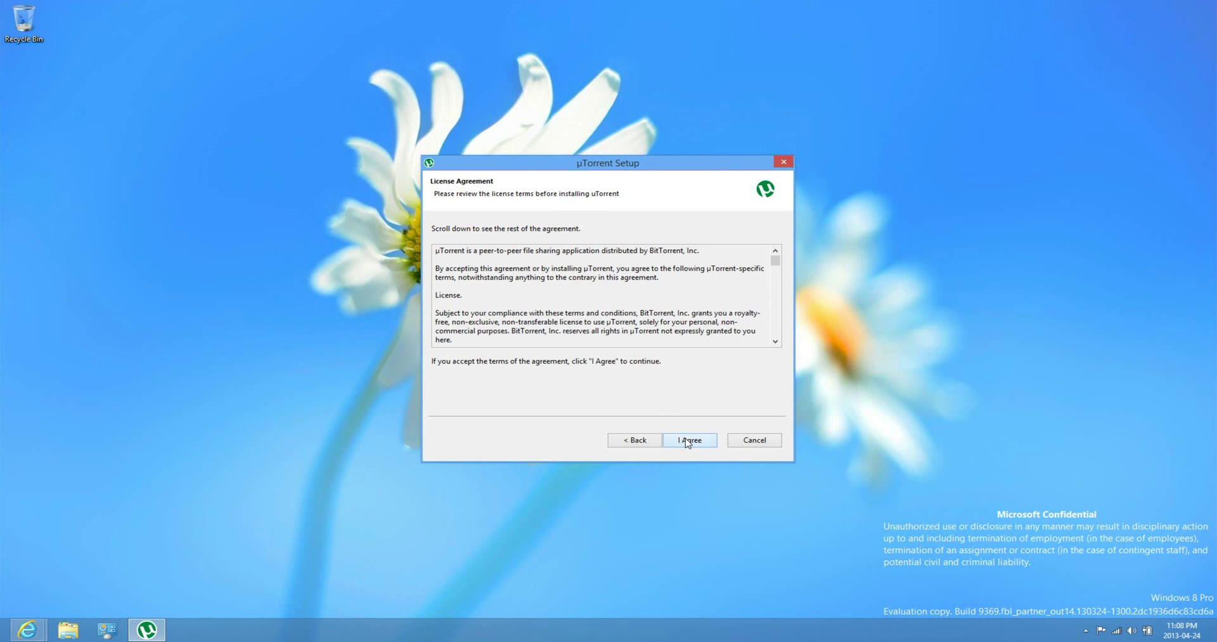
left_click(688, 440)
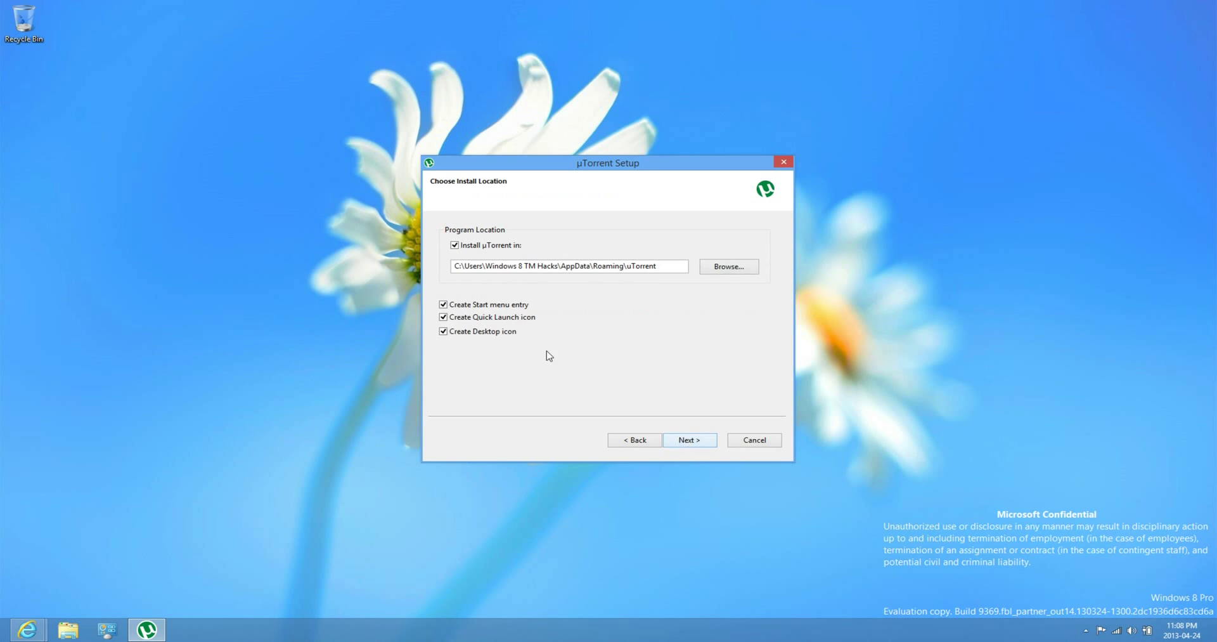
left_click(702, 444)
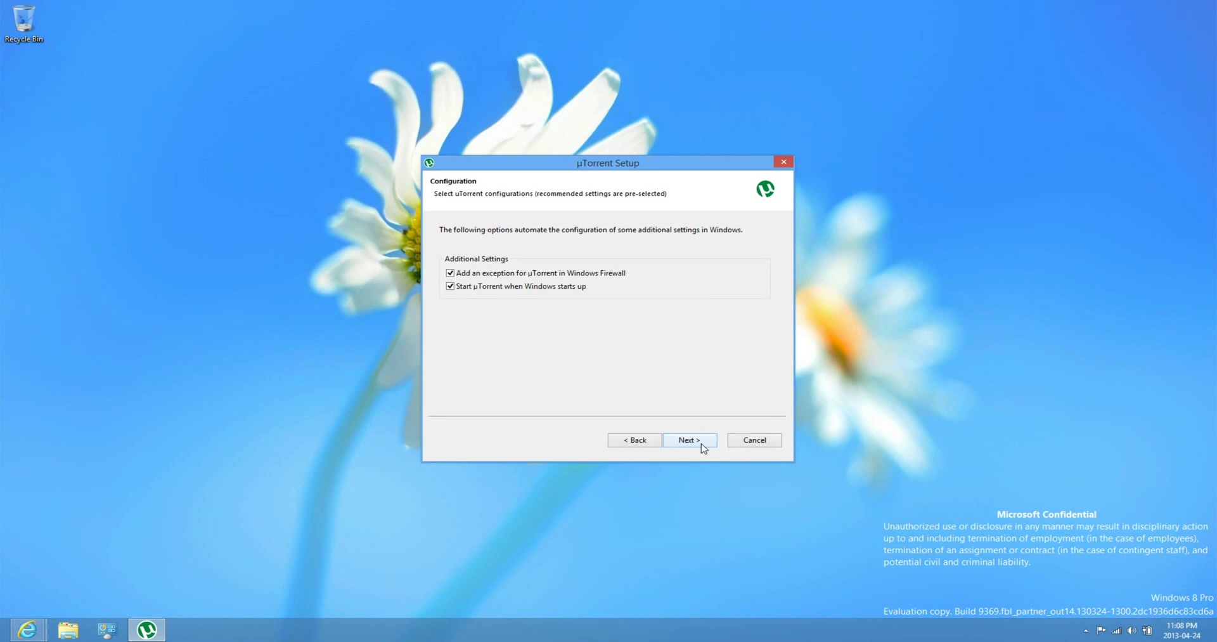
left_click(702, 444)
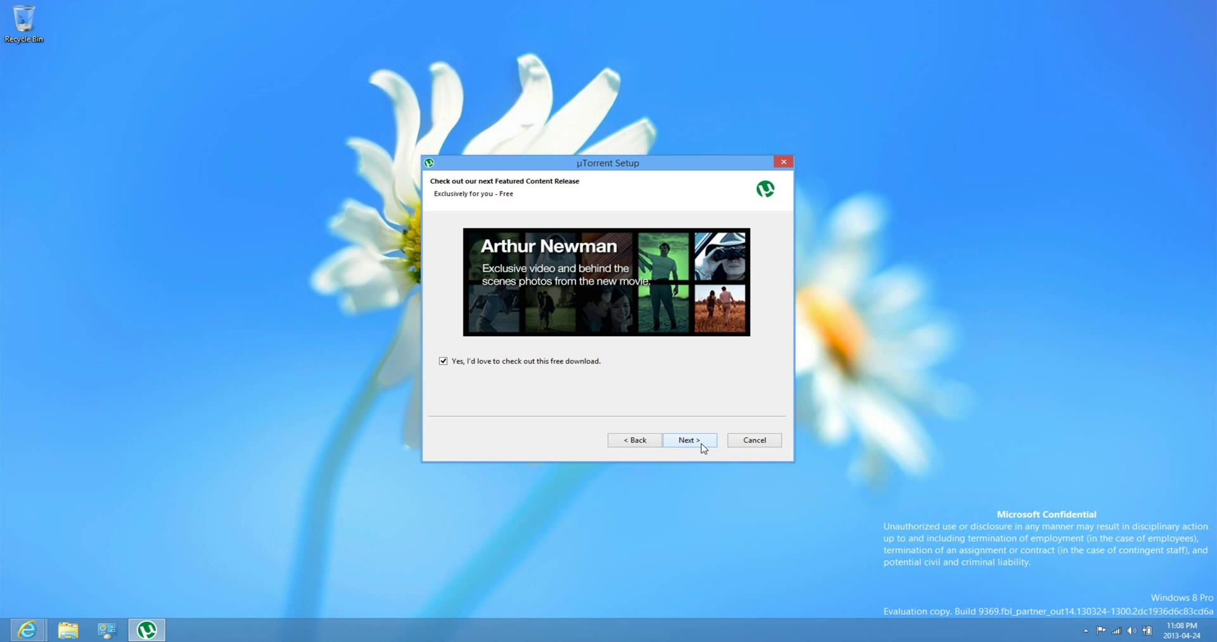
- Decline the featured download, choose Custom Installation to skip the toolbar, and finish
left_click(447, 364)
left_click(689, 441)
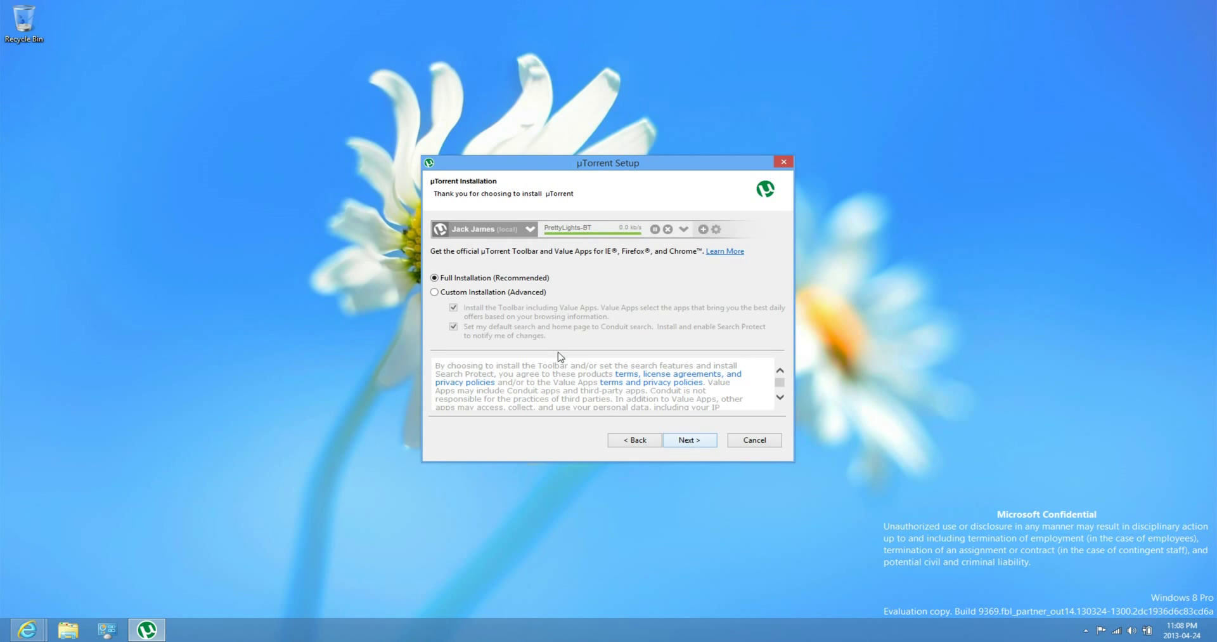
left_click(455, 292)
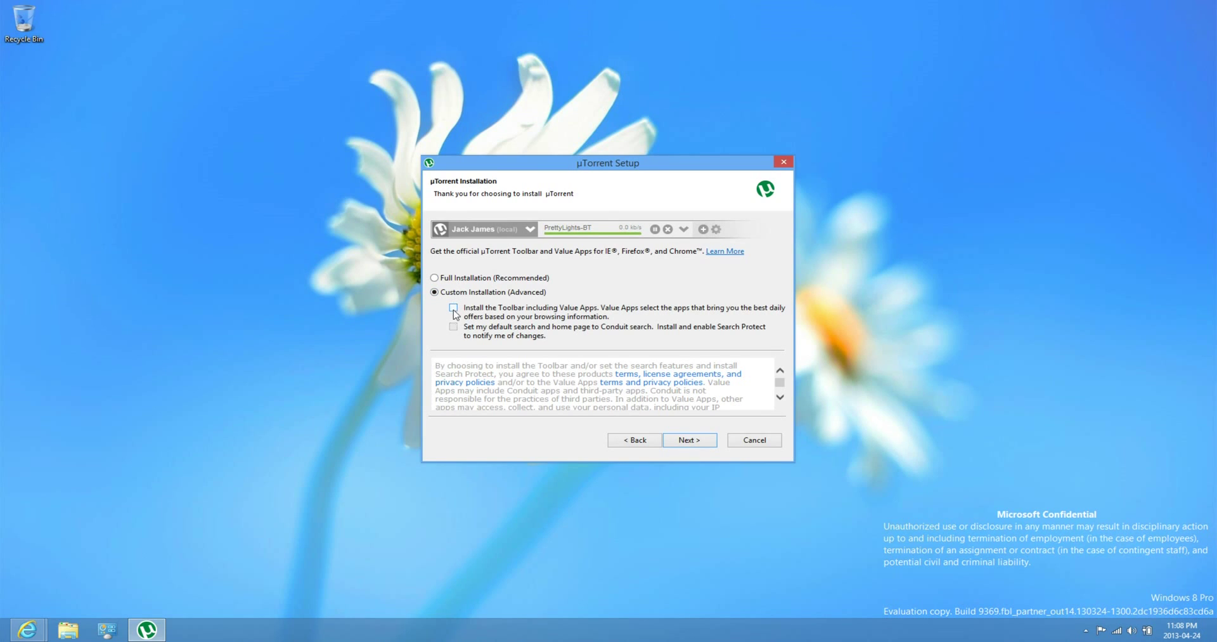
left_click(700, 440)
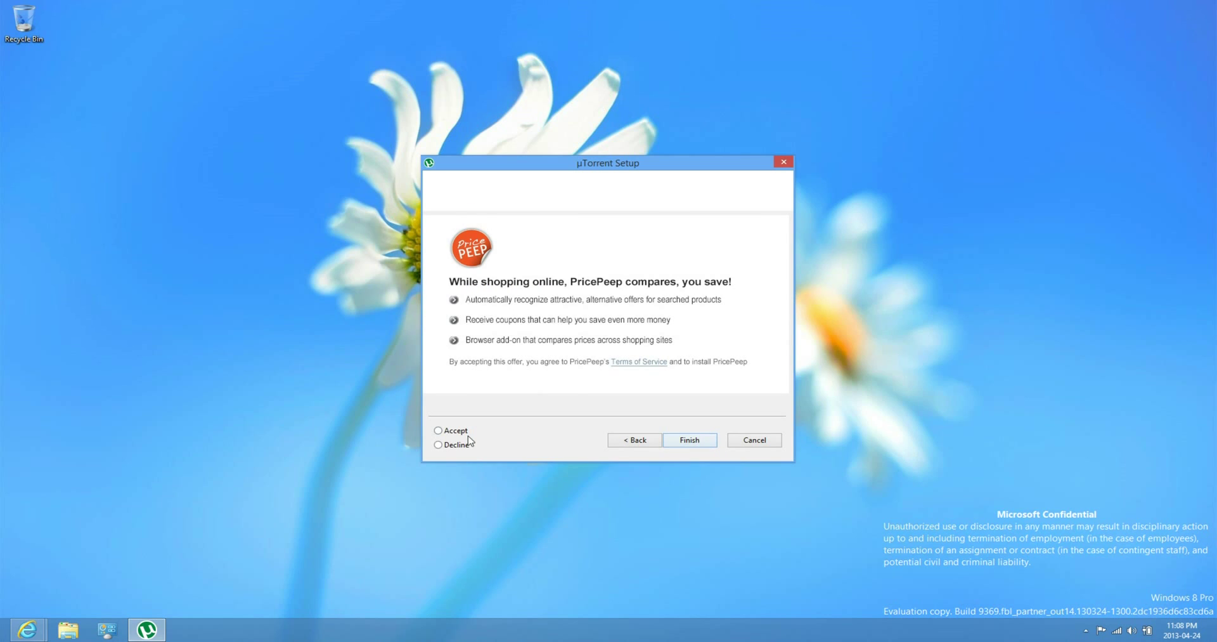
left_click(699, 443)
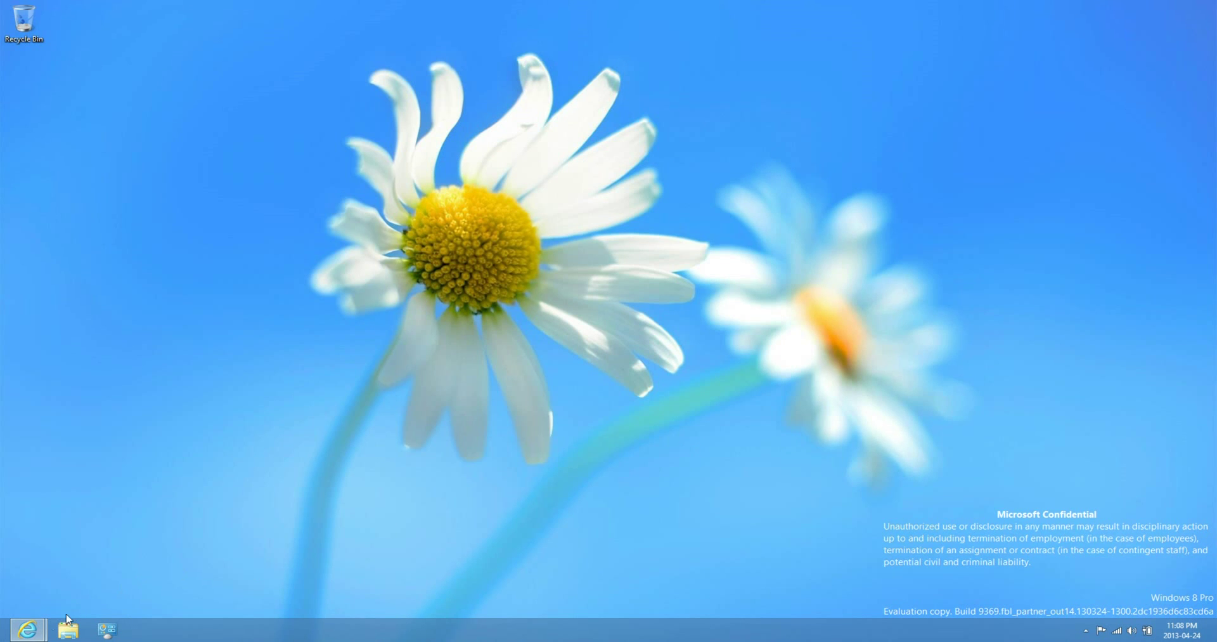
- Close the µTorrent download page window and return to the Microsoft Toolkit forum thread
mouse_move(48, 626)
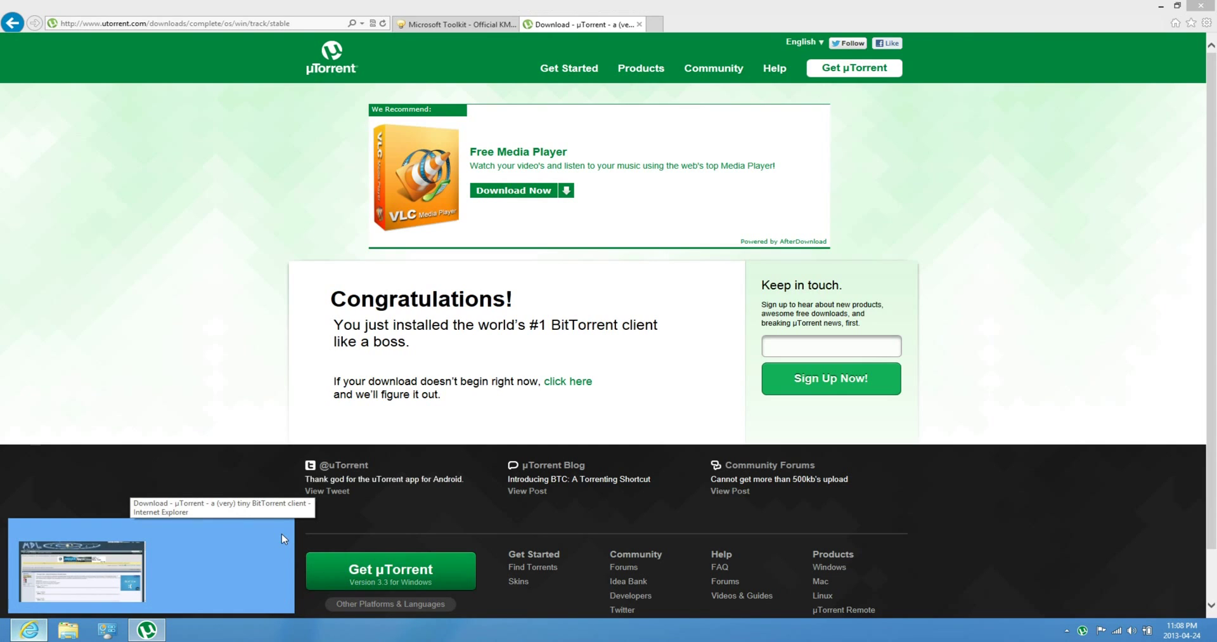
left_click(279, 533)
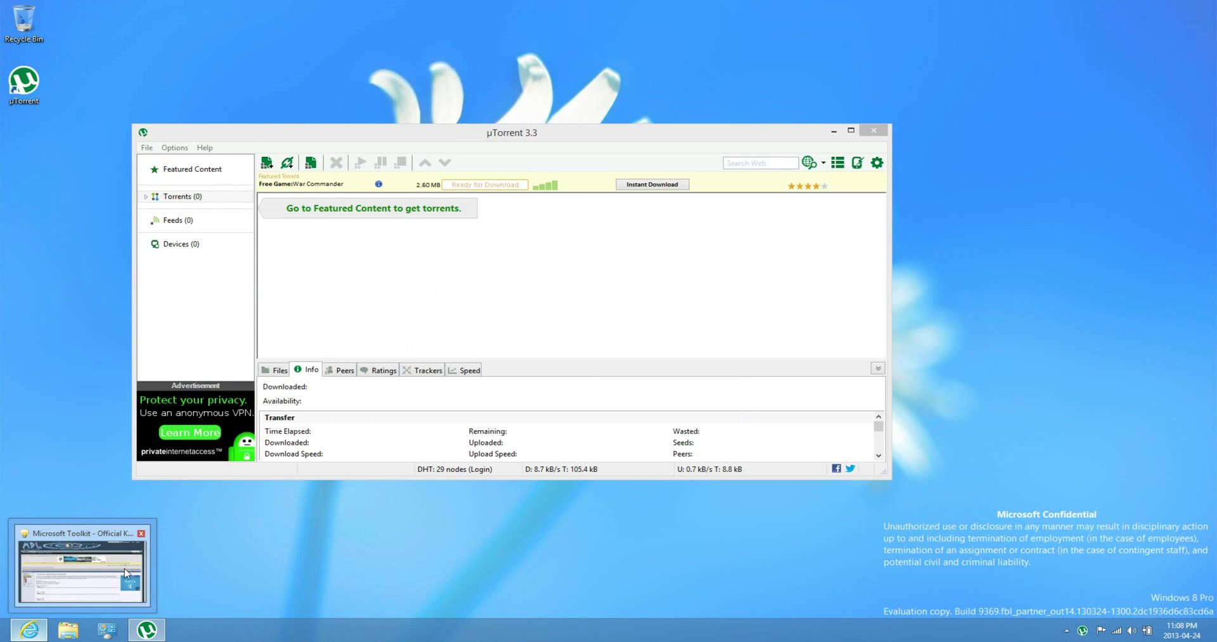
left_click(82, 567)
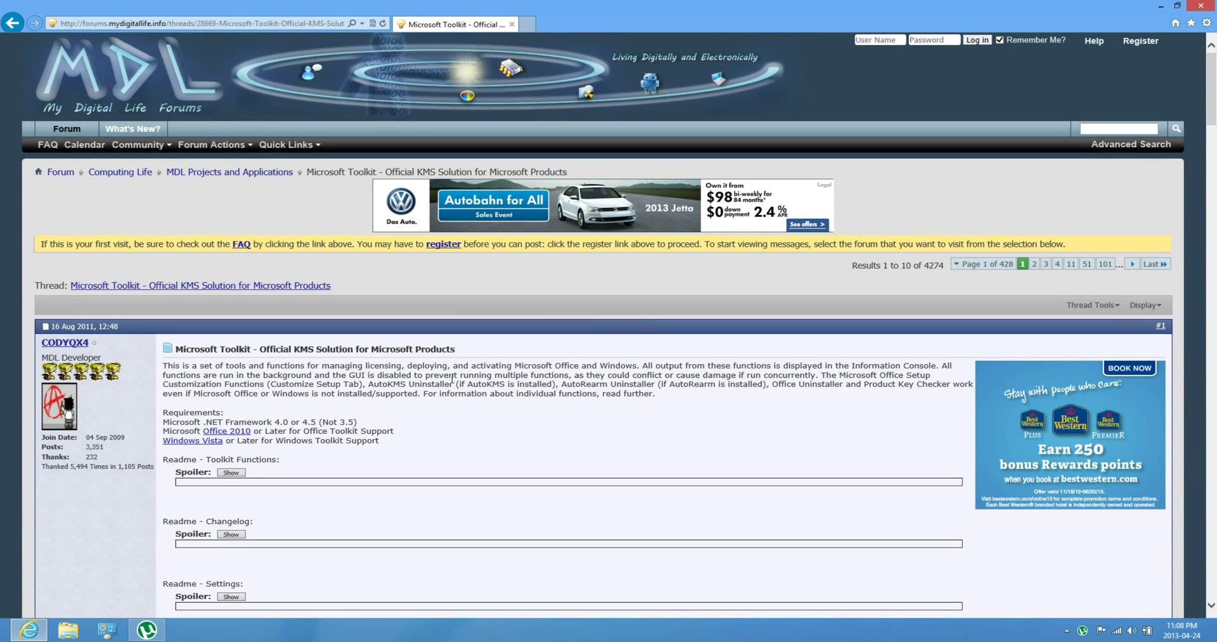
- Add the Microsoft Toolkit 2.4.3 magnet link to µTorrent and start downloading
scroll(452, 379, "down", 8)
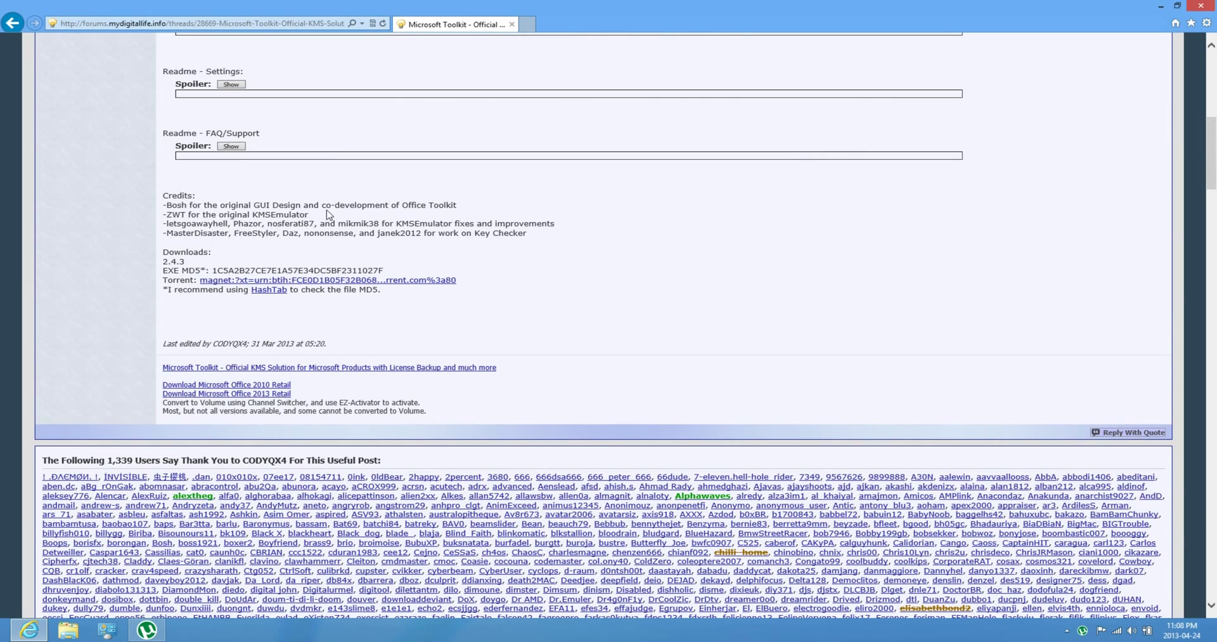
left_click(225, 284)
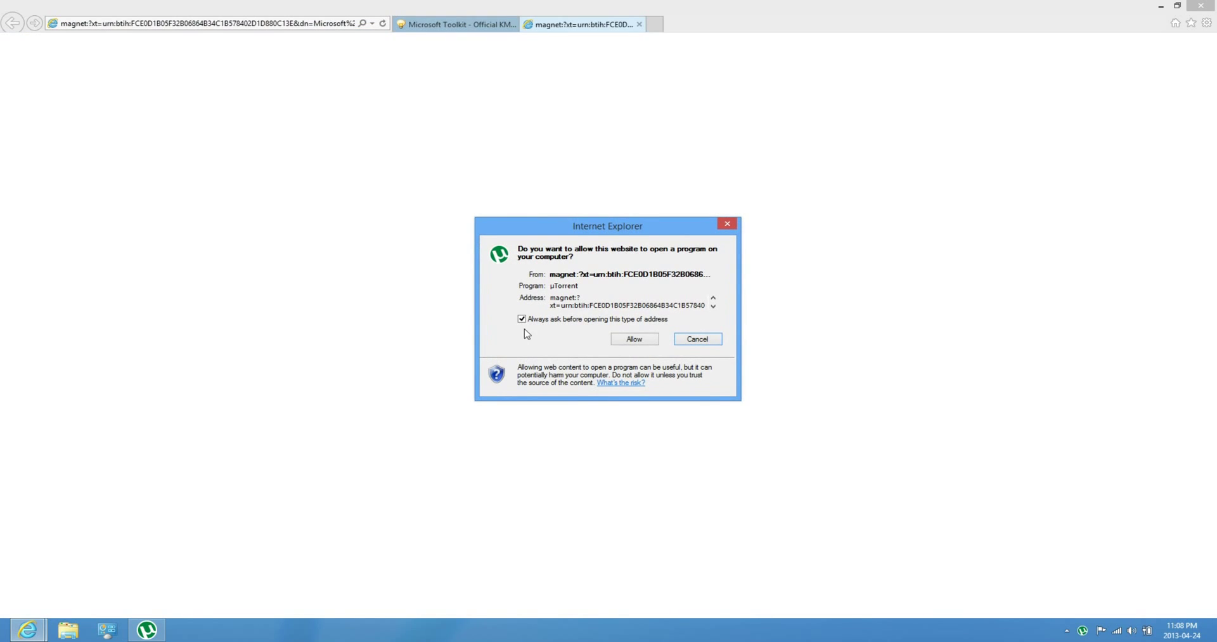
left_click(625, 337)
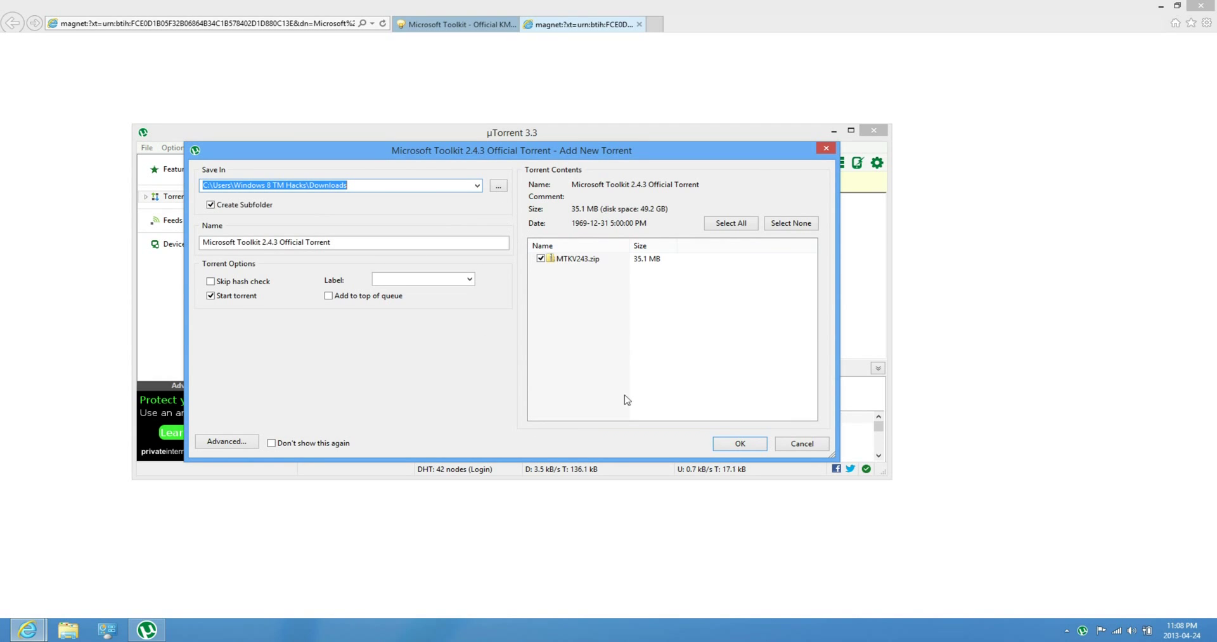
left_click(723, 446)
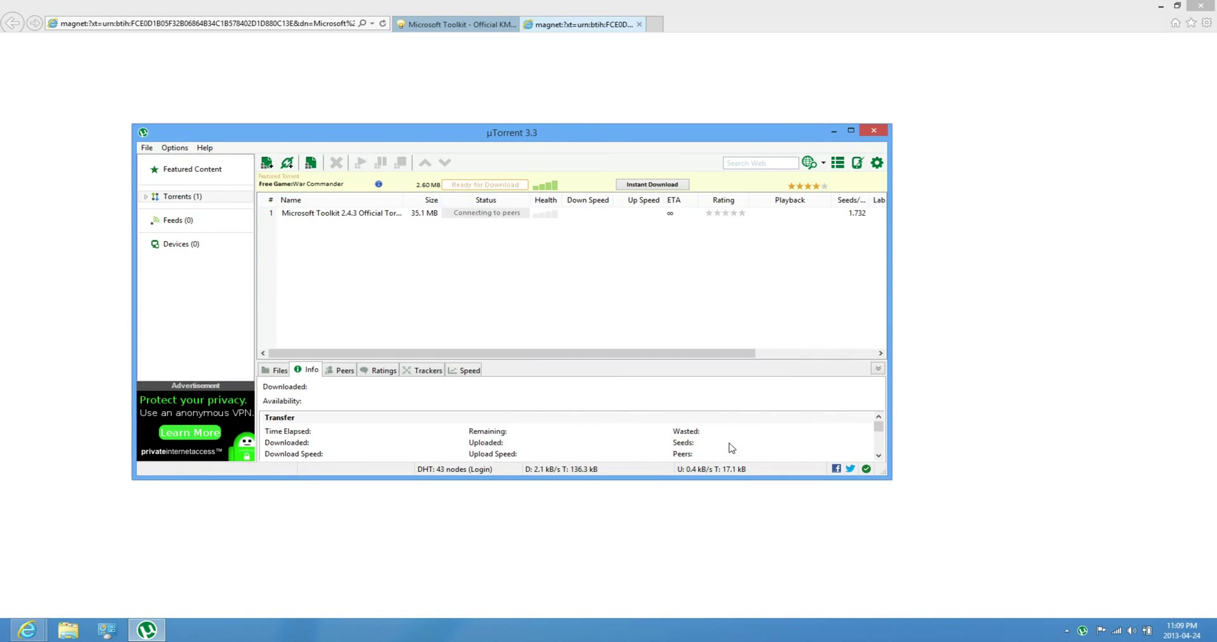
- Maximize µTorrent and show the torrent's General transfer details in an enlarged pane
double_click(683, 135)
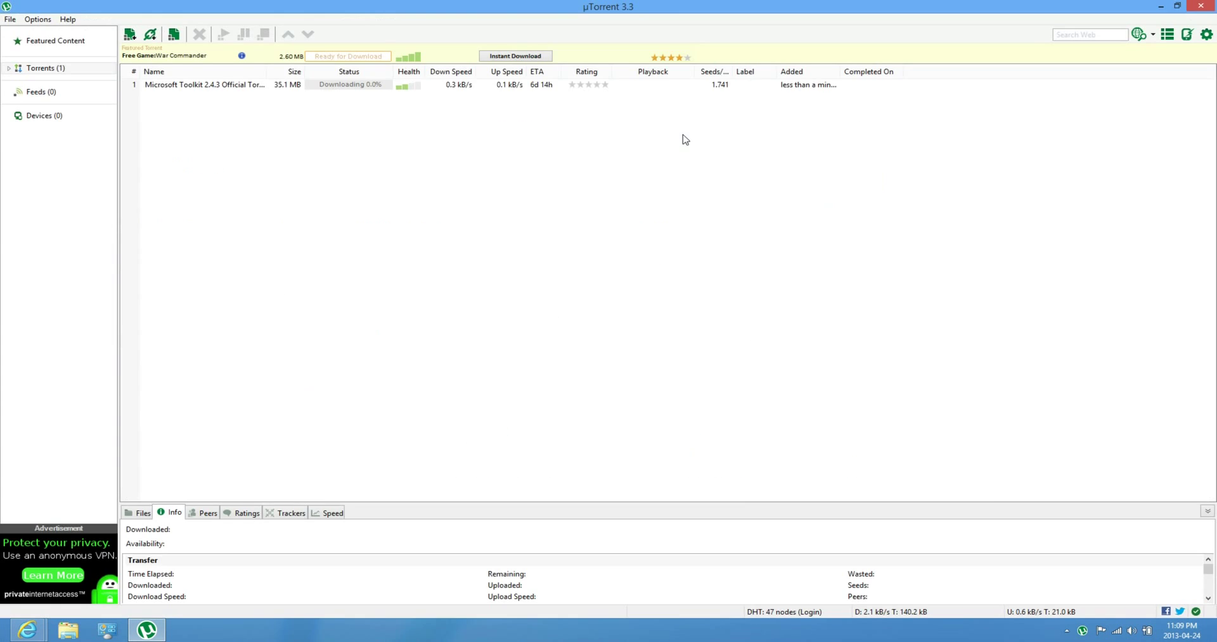
left_click(344, 86)
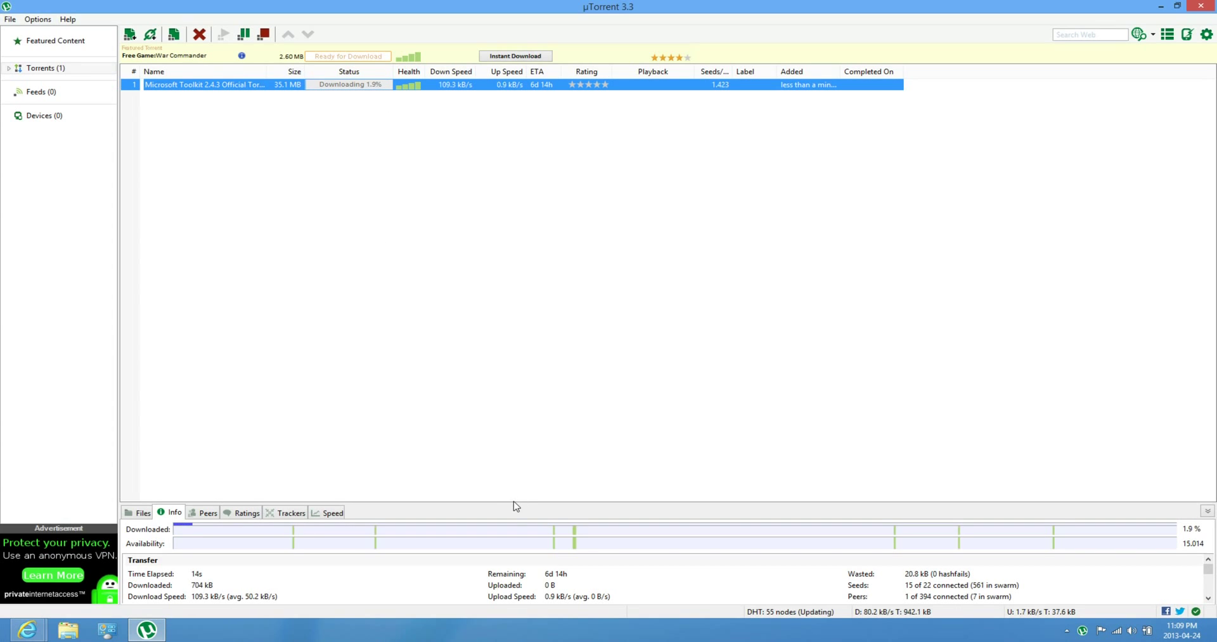
left_click_drag(513, 502, 514, 302)
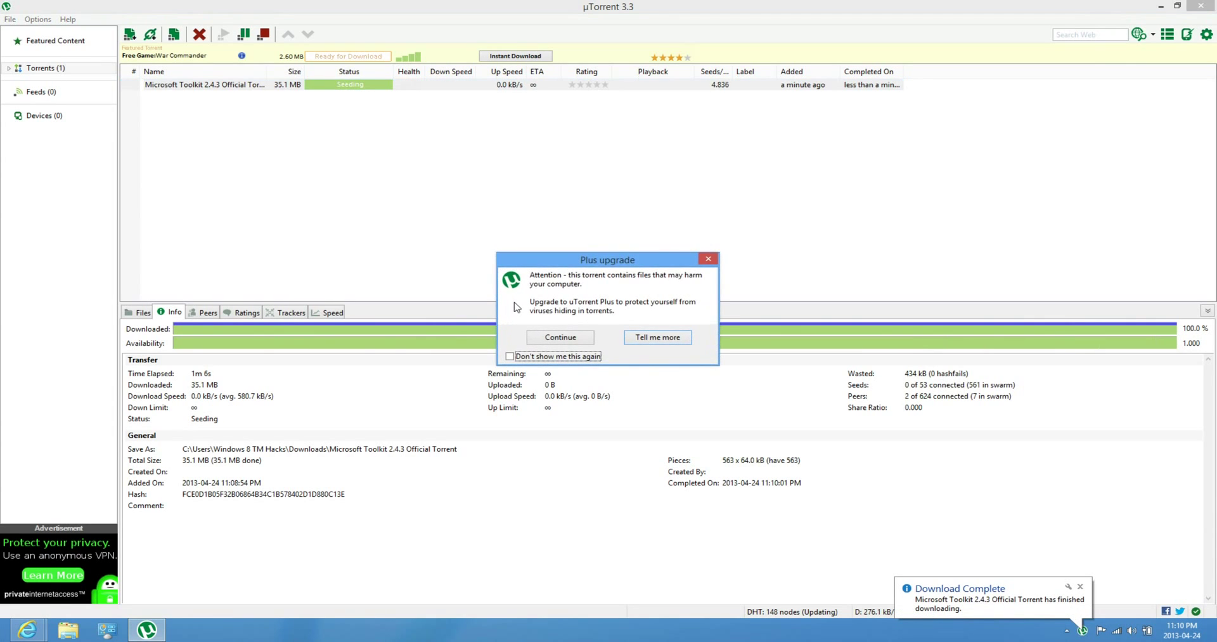
- Dismiss the upgrade warning, copy Microsoft Toolkit from MTKV243.zip to the Desktop, and launch it
left_click(559, 337)
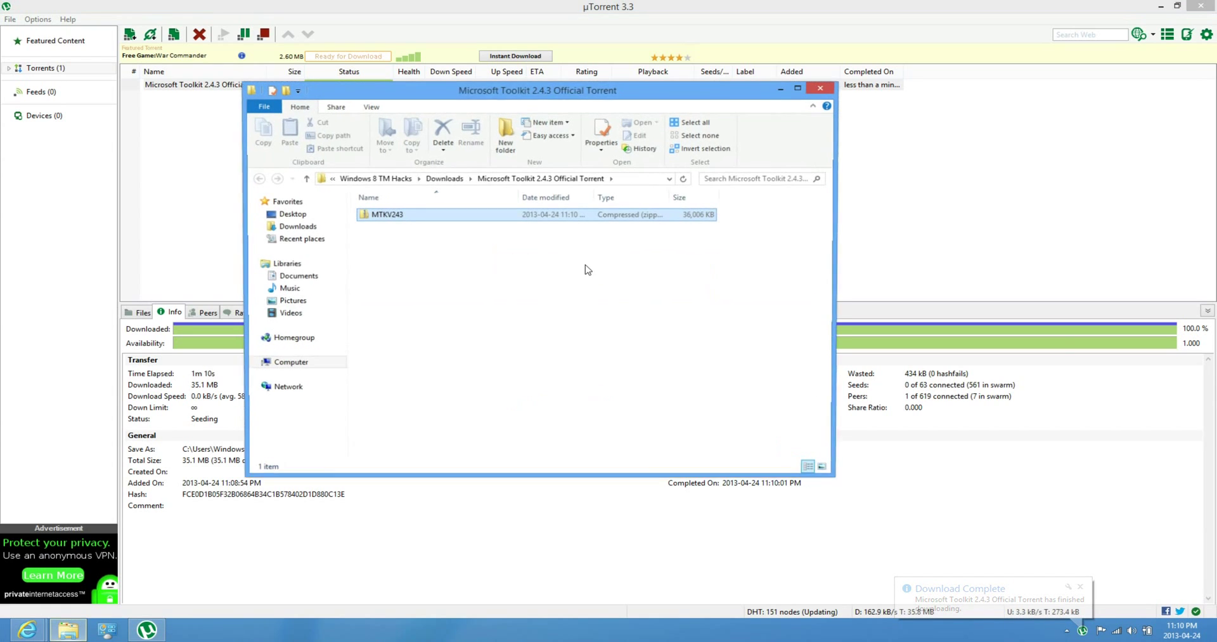
double_click(477, 219)
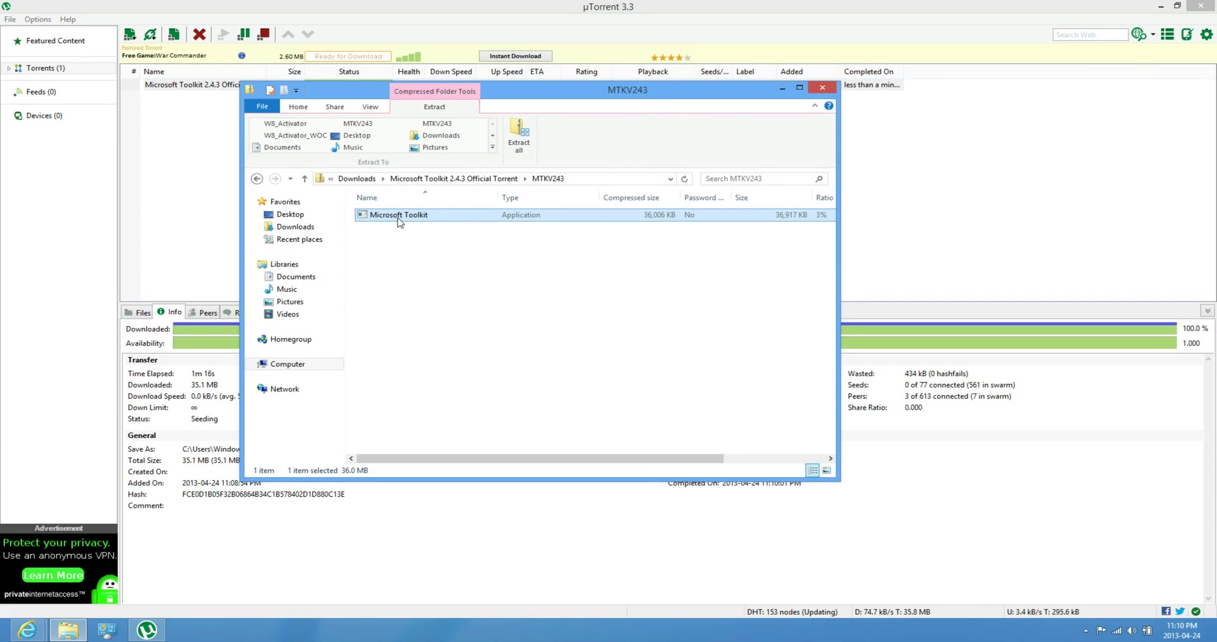
left_click_drag(400, 219, 306, 221)
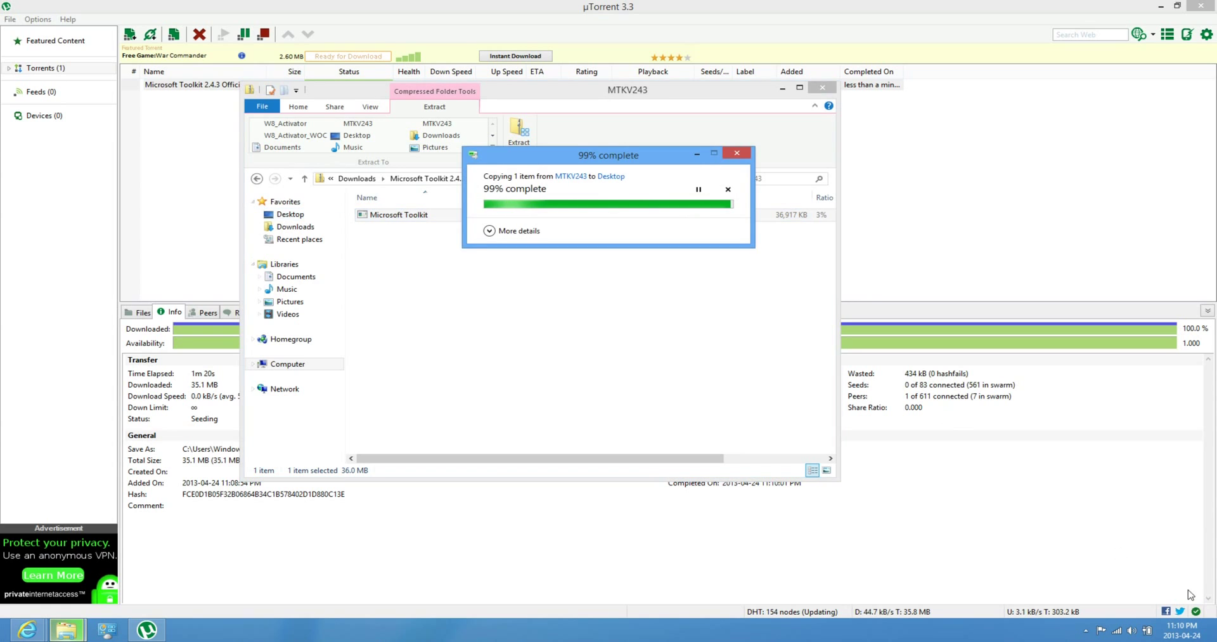
left_click(1213, 637)
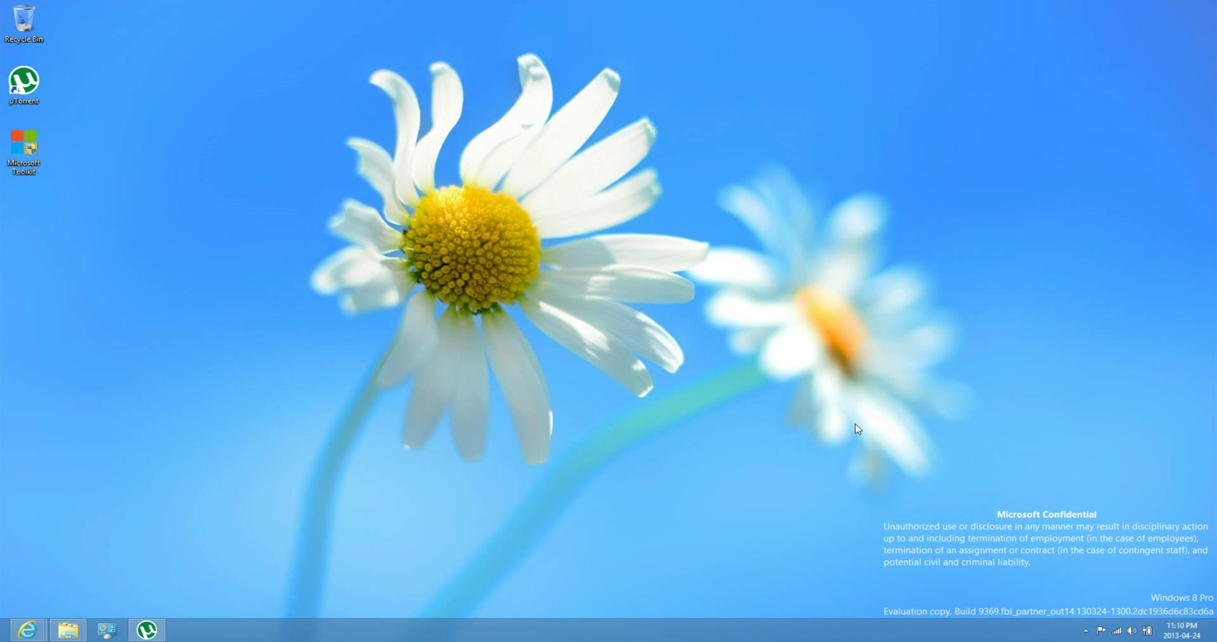
left_click(30, 158)
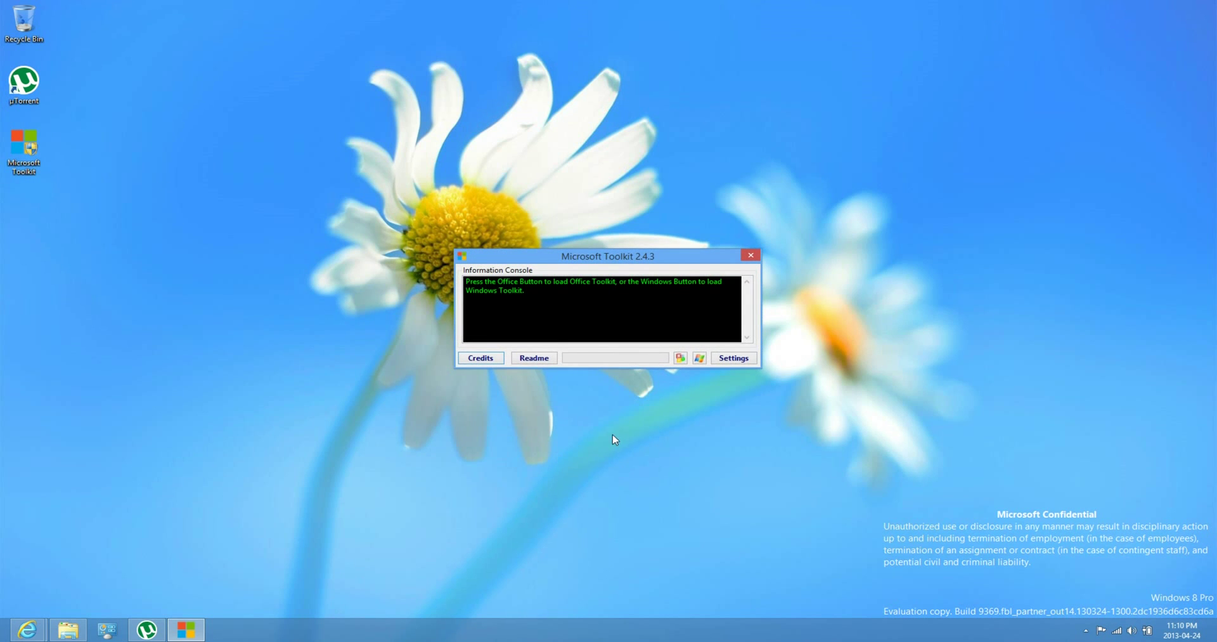
- Load Windows Toolkit and start activation with the AutoKMS tool
left_click(700, 359)
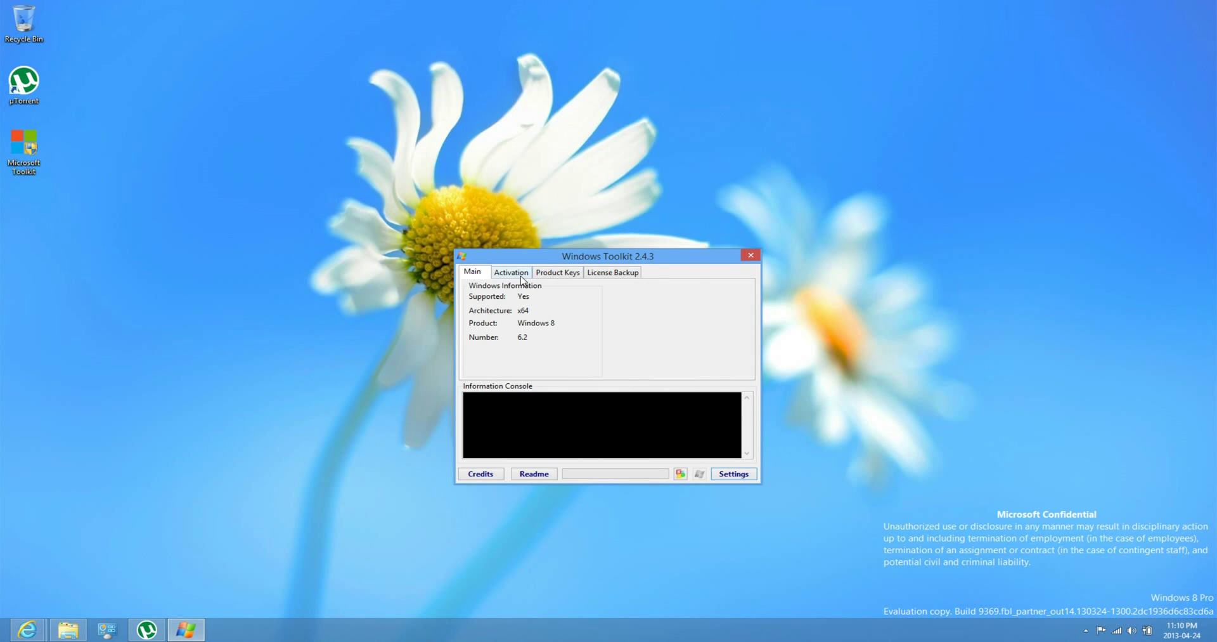
left_click(521, 279)
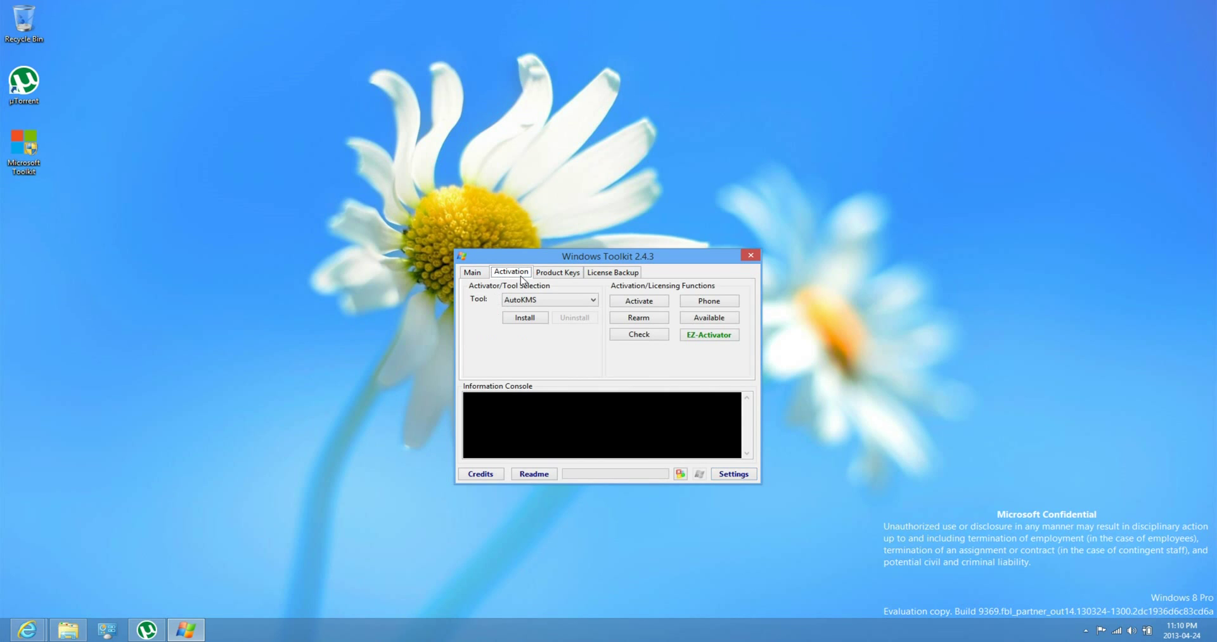
left_click(637, 302)
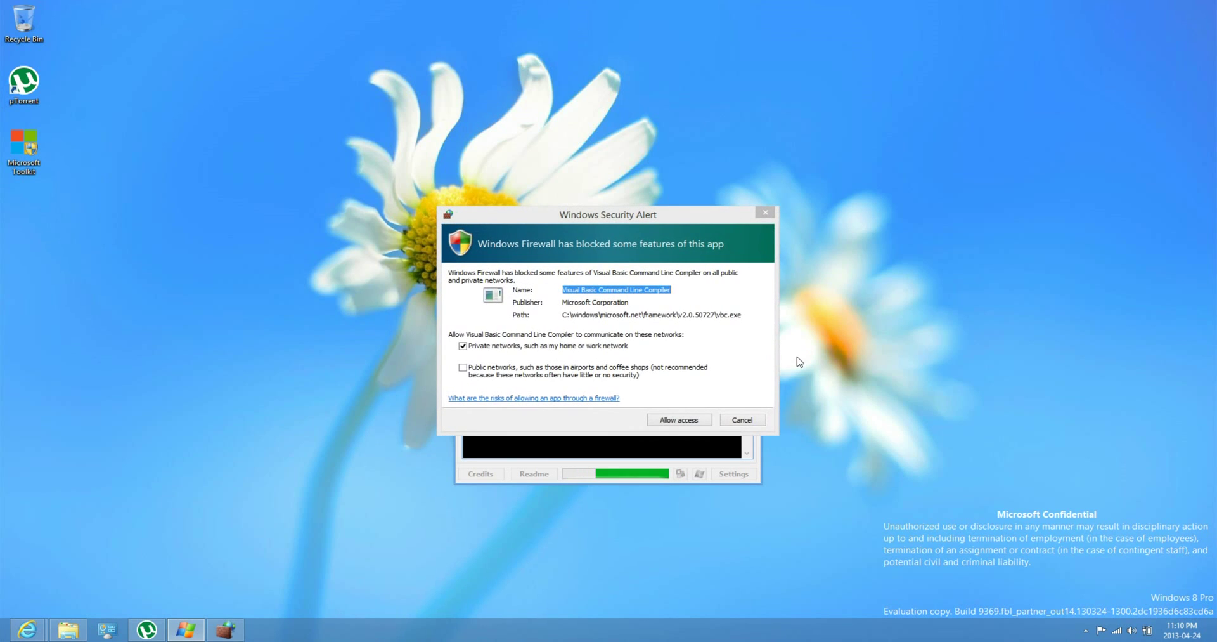
- Allow the compiler through the firewall on private networks and confirm 'Product activation successful'
left_click(482, 349)
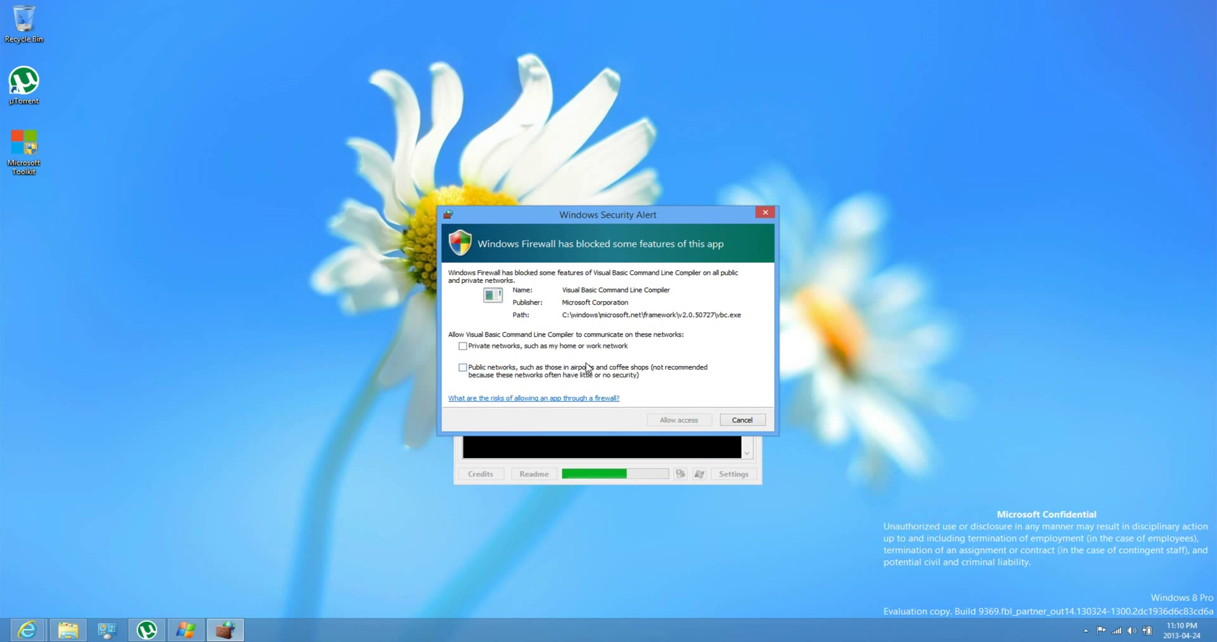
left_click(567, 349)
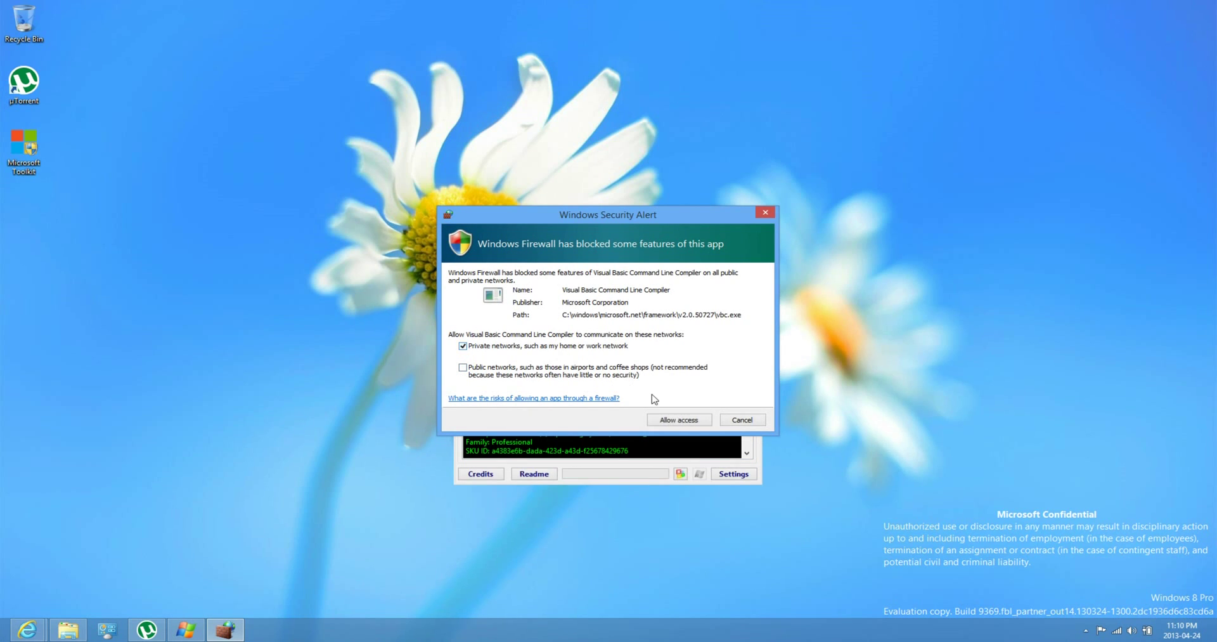
left_click(671, 421)
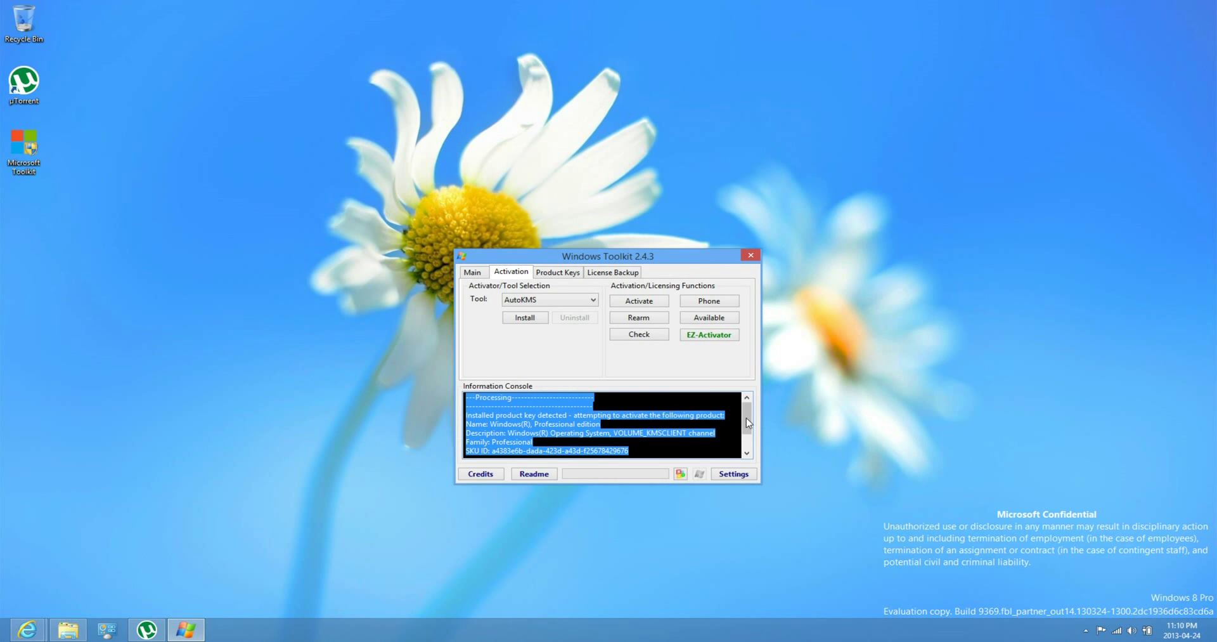
left_click_drag(749, 424, 749, 439)
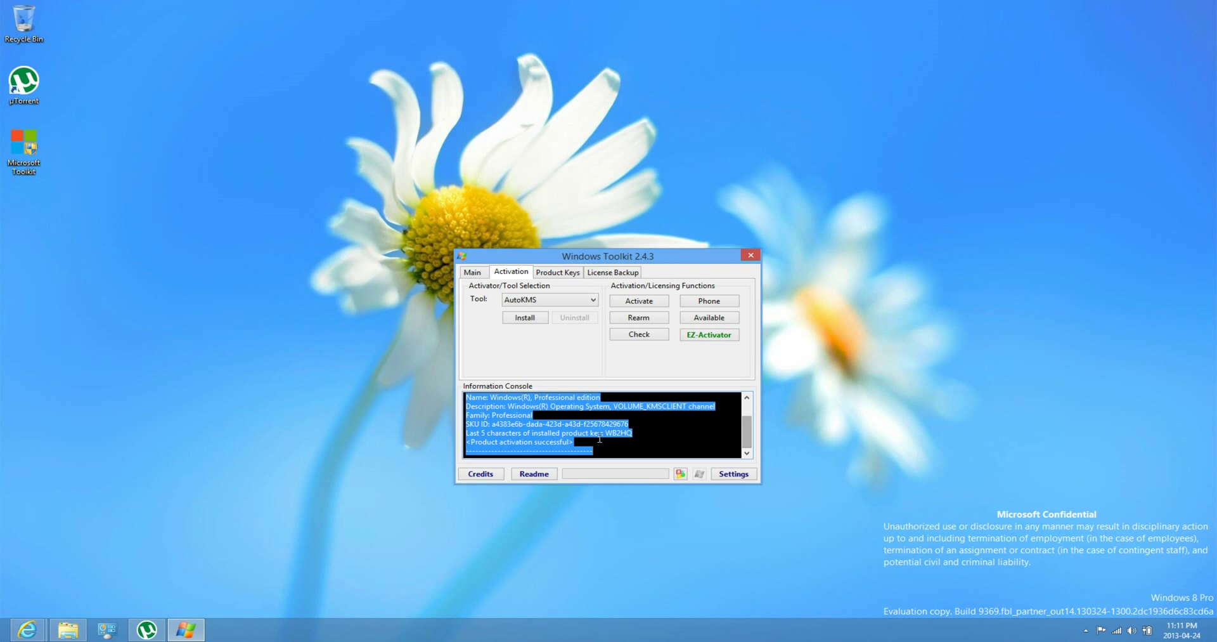
left_click(600, 438)
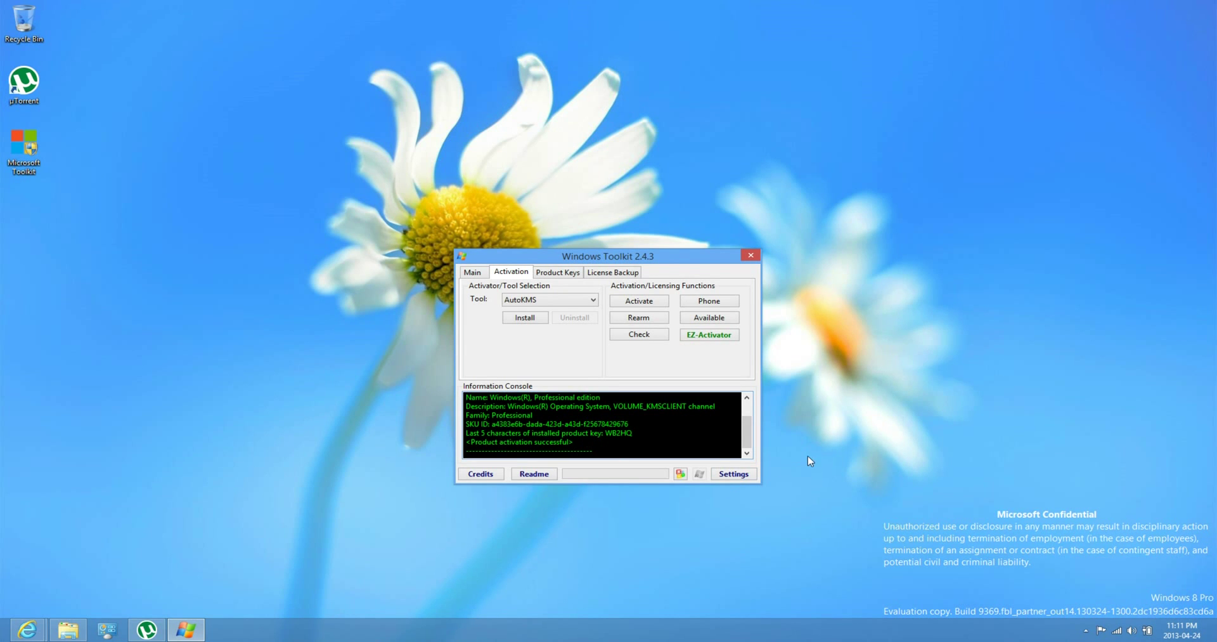
left_click_drag(808, 455, 1216, 618)
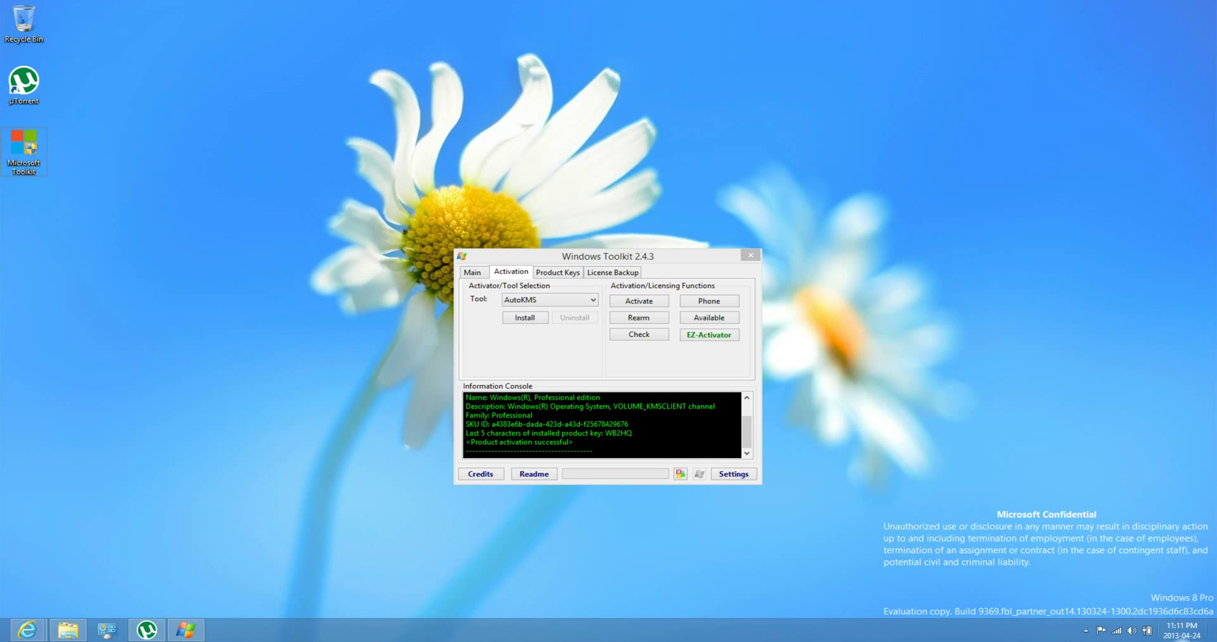
- Open Settings > PC info to check that Windows 8 Pro is activated
mouse_move(1212, 531)
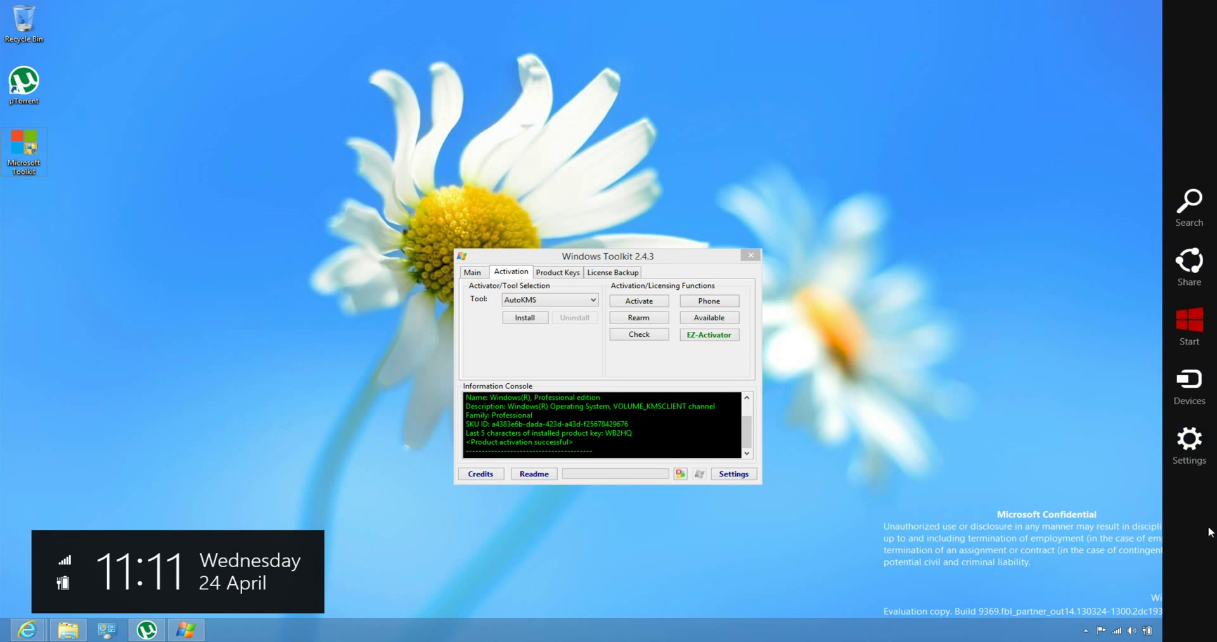
left_click(1197, 459)
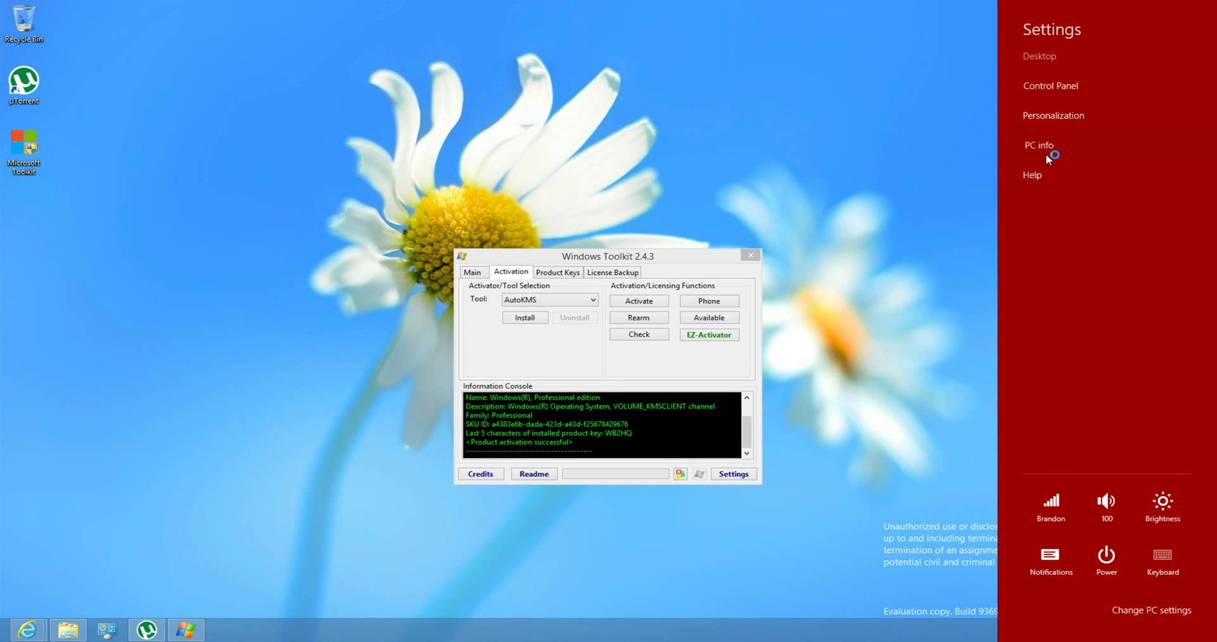
left_click(1046, 153)
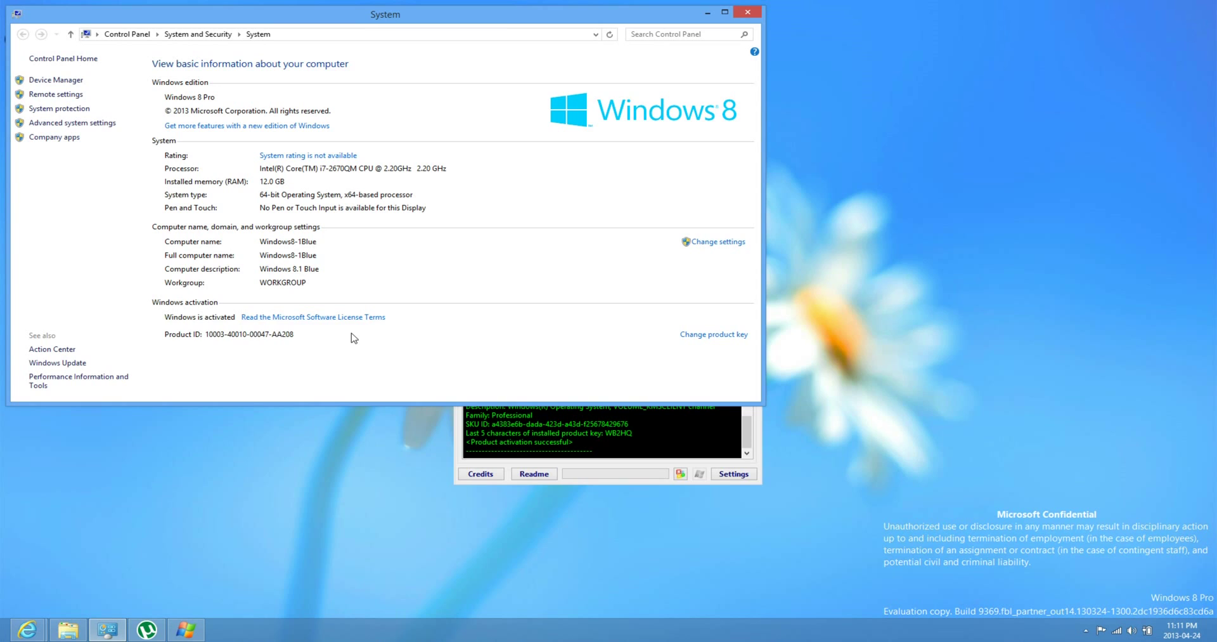
- Give the Start screen the fourth background pattern with a black background colour
key("super")
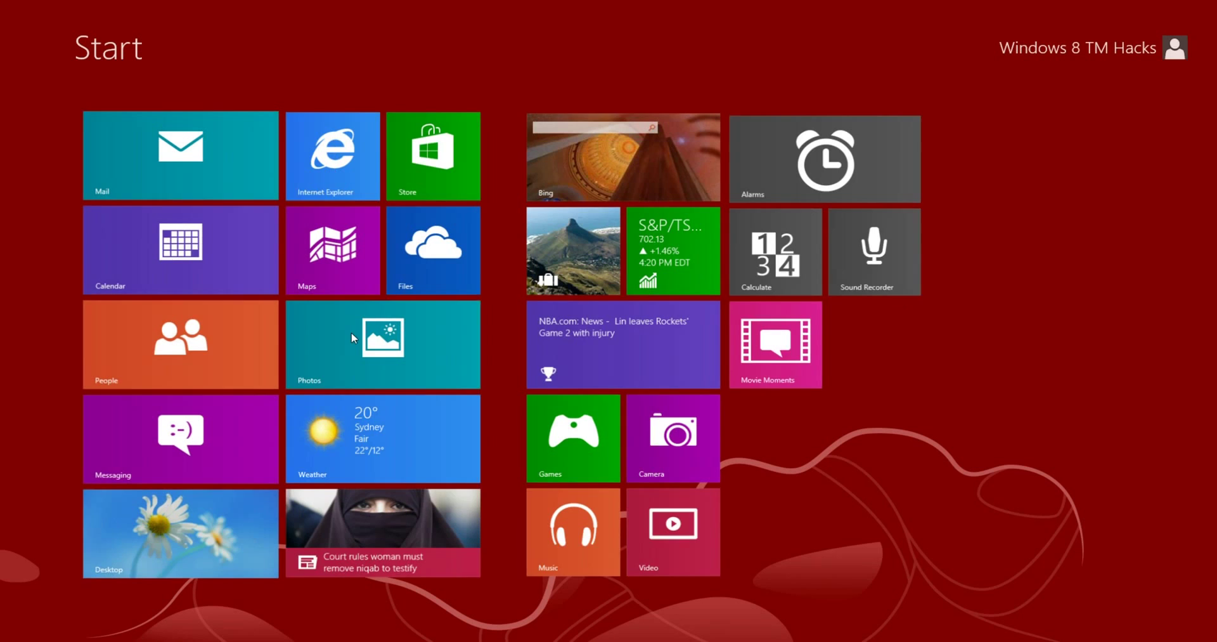
key("super+c")
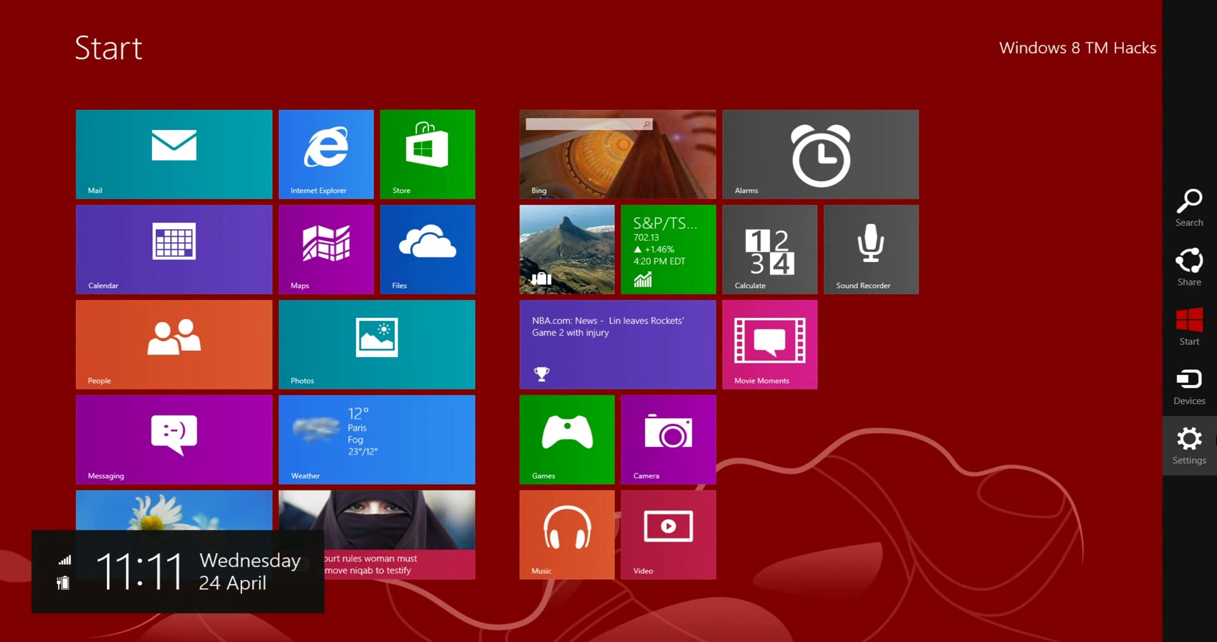
left_click(1190, 444)
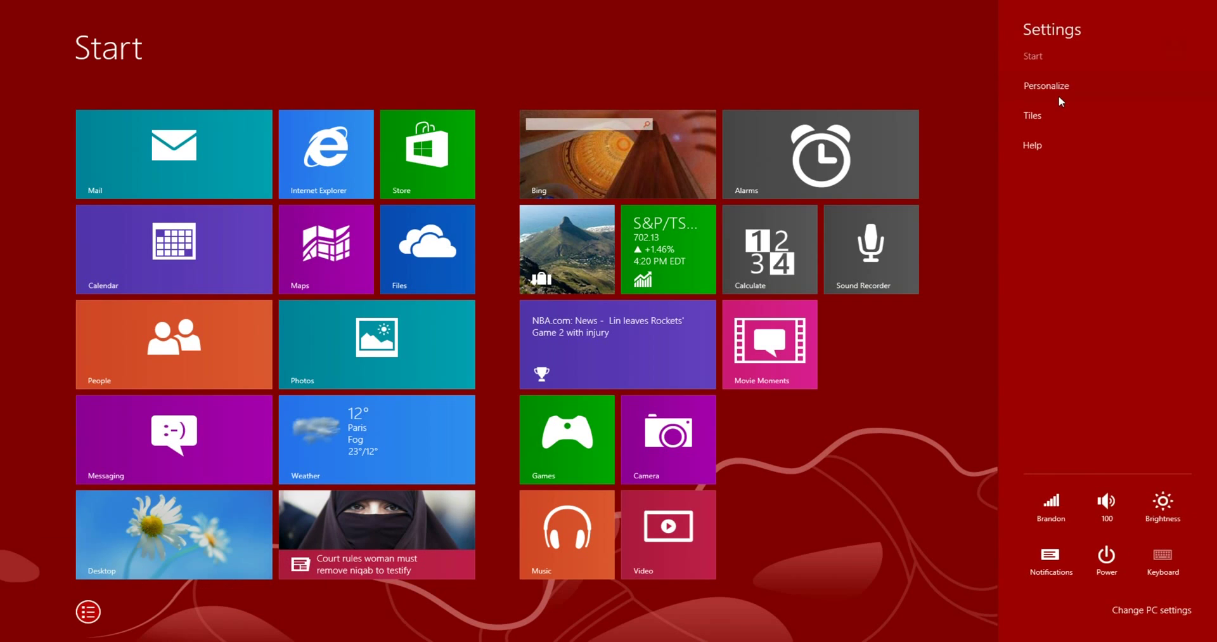
left_click(1059, 93)
left_click(1142, 93)
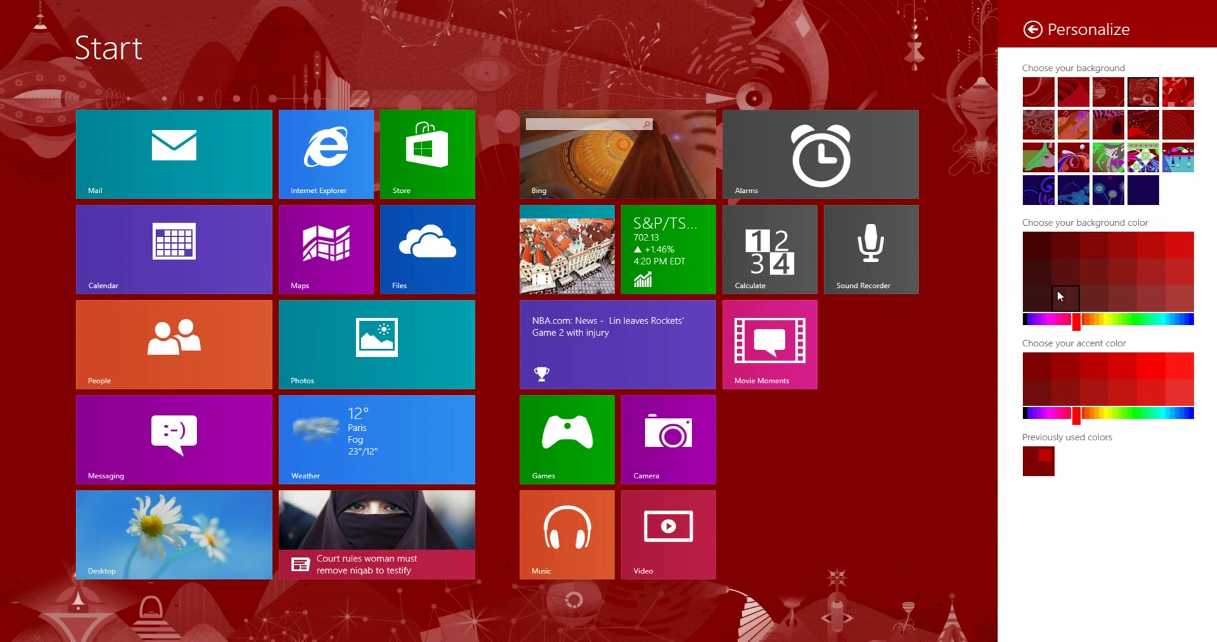
left_click_drag(1076, 323, 1025, 324)
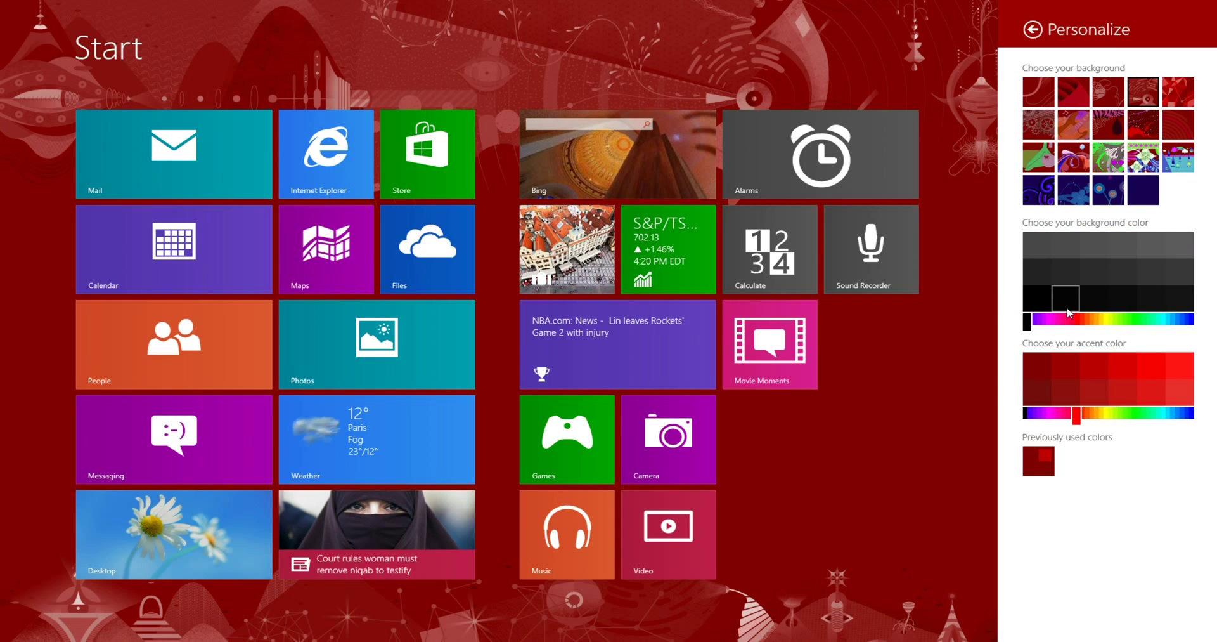
left_click(1069, 298)
- Pick a new accent colour shade and recheck the Start screen personalization options
left_click_drag(1078, 420, 1162, 412)
left_click(1130, 384)
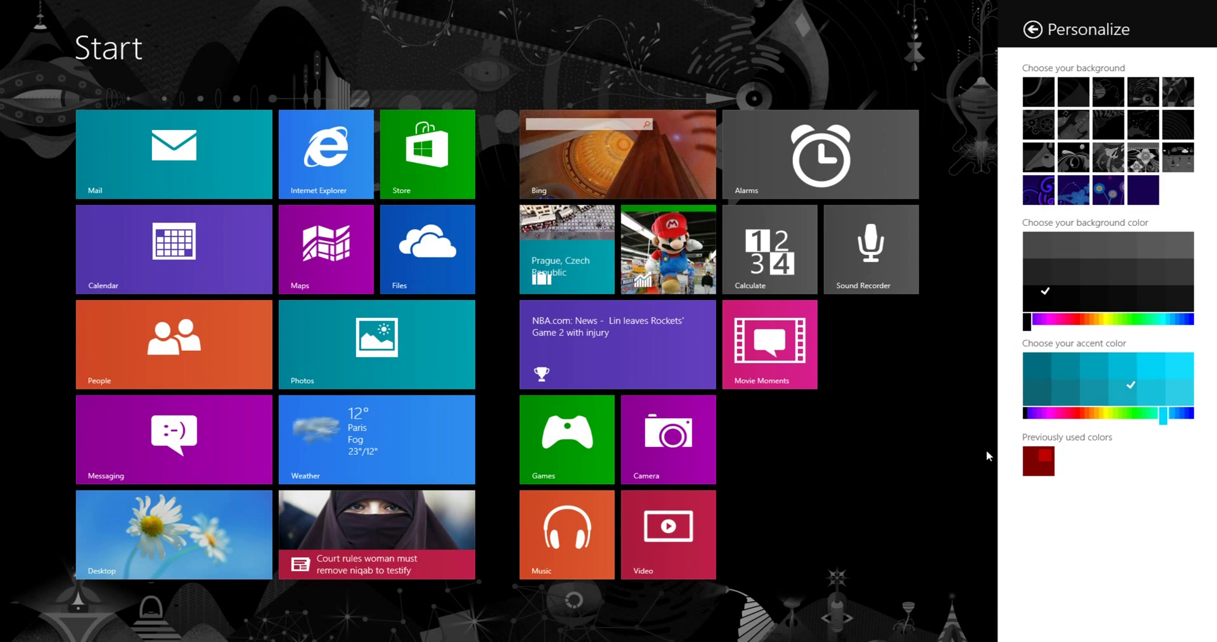
key("Escape")
key("super+c")
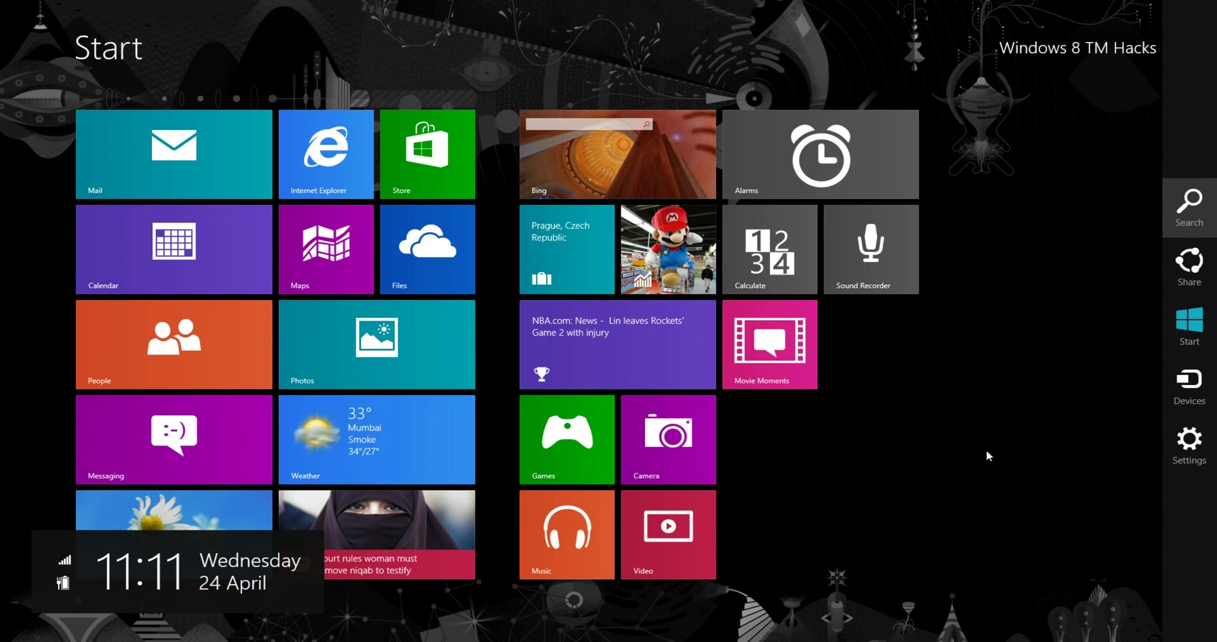
key("Up")
key("Return")
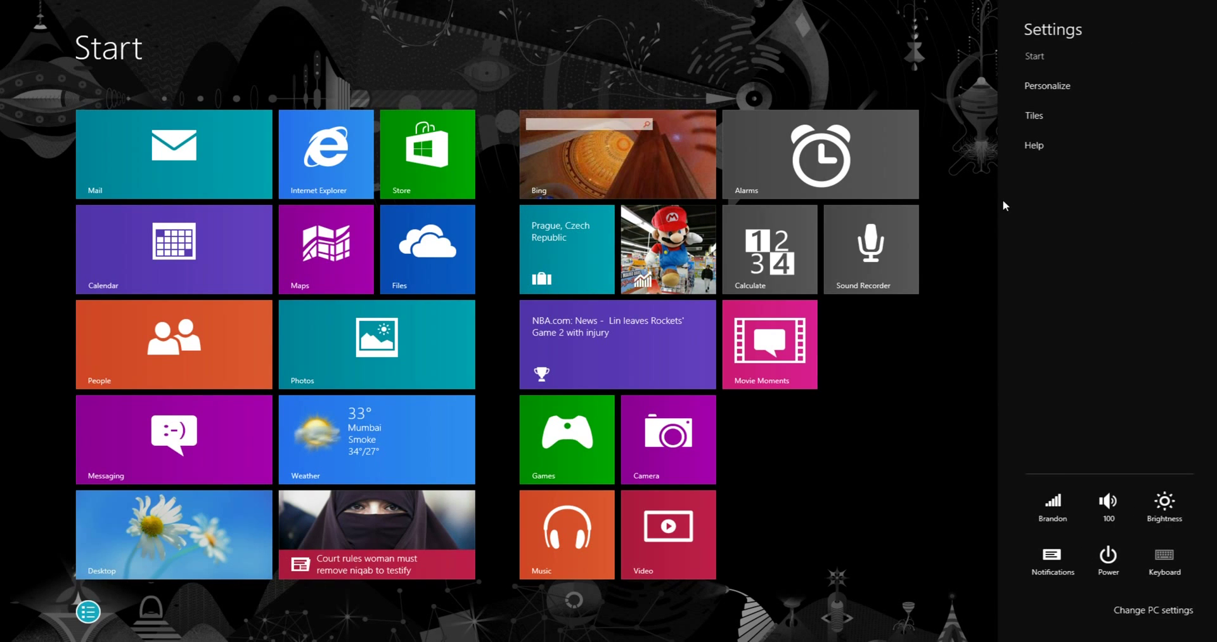
left_click(1046, 86)
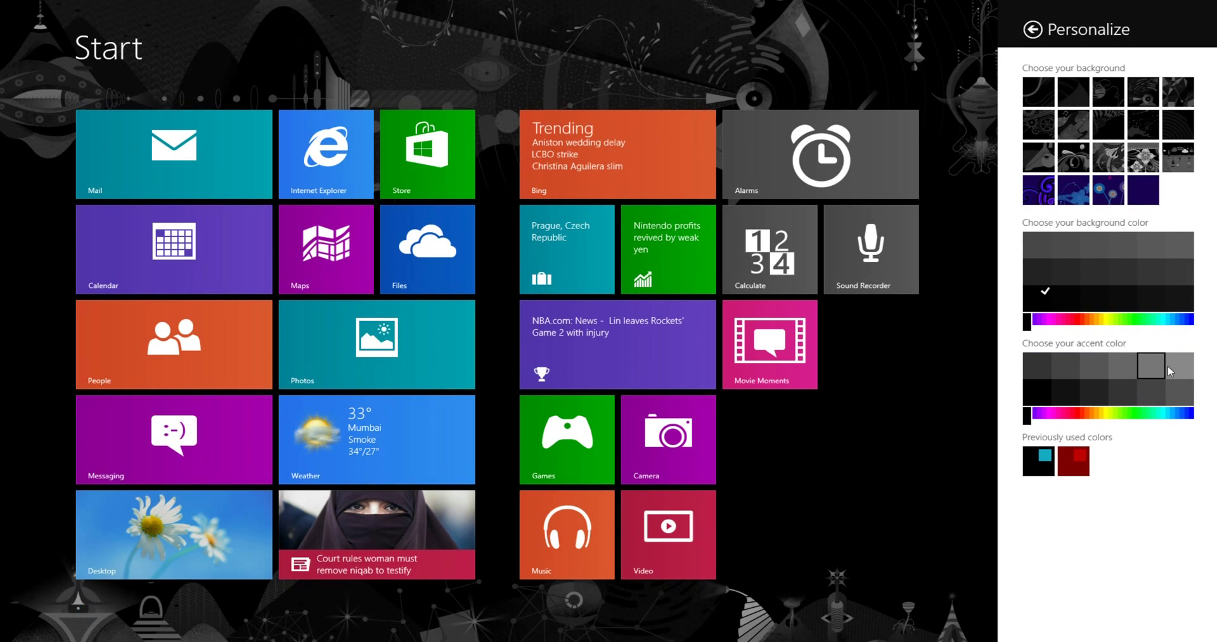
left_click(889, 457)
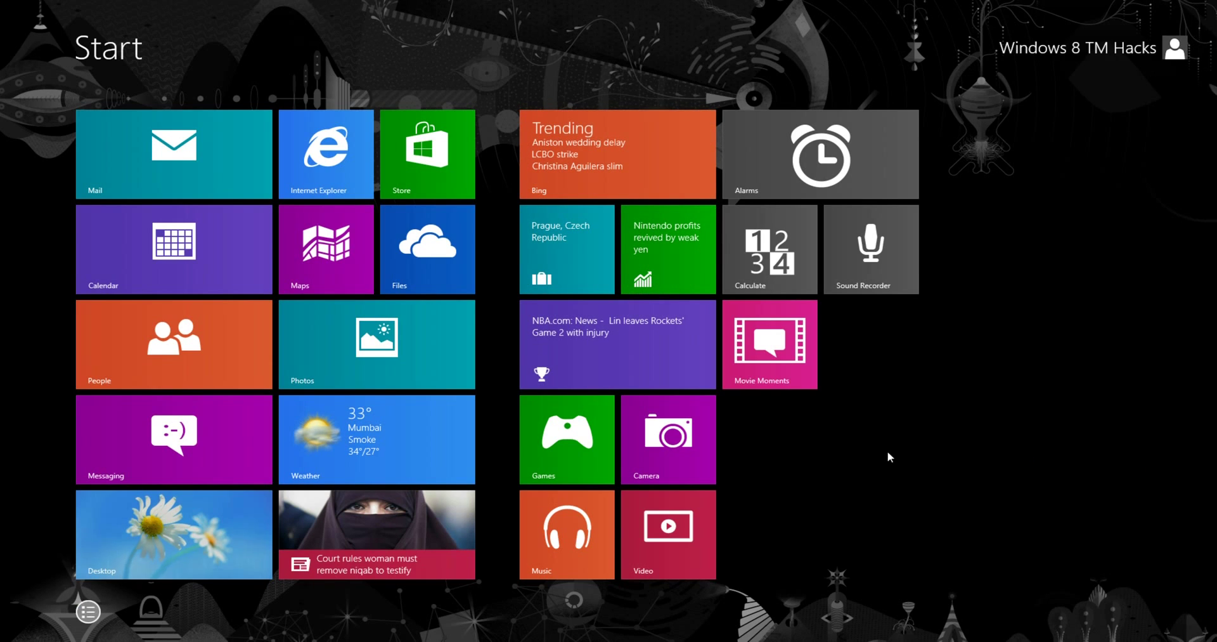
- Launch PC settings from the Settings charm
key("super+c")
left_click(1196, 439)
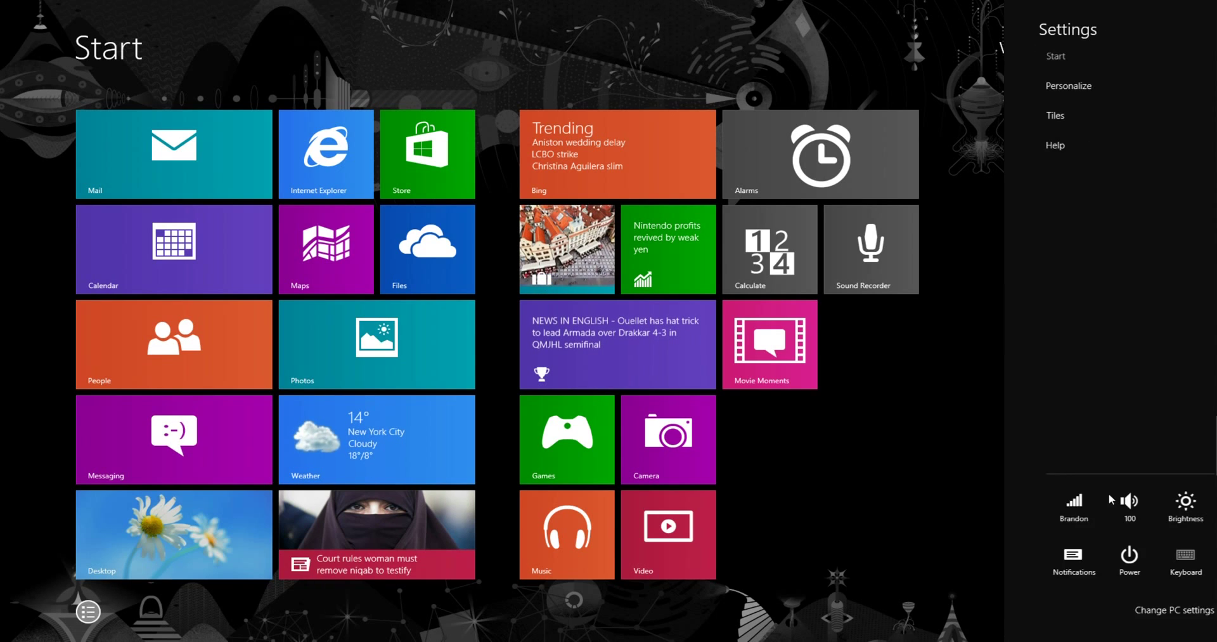
left_click(1161, 610)
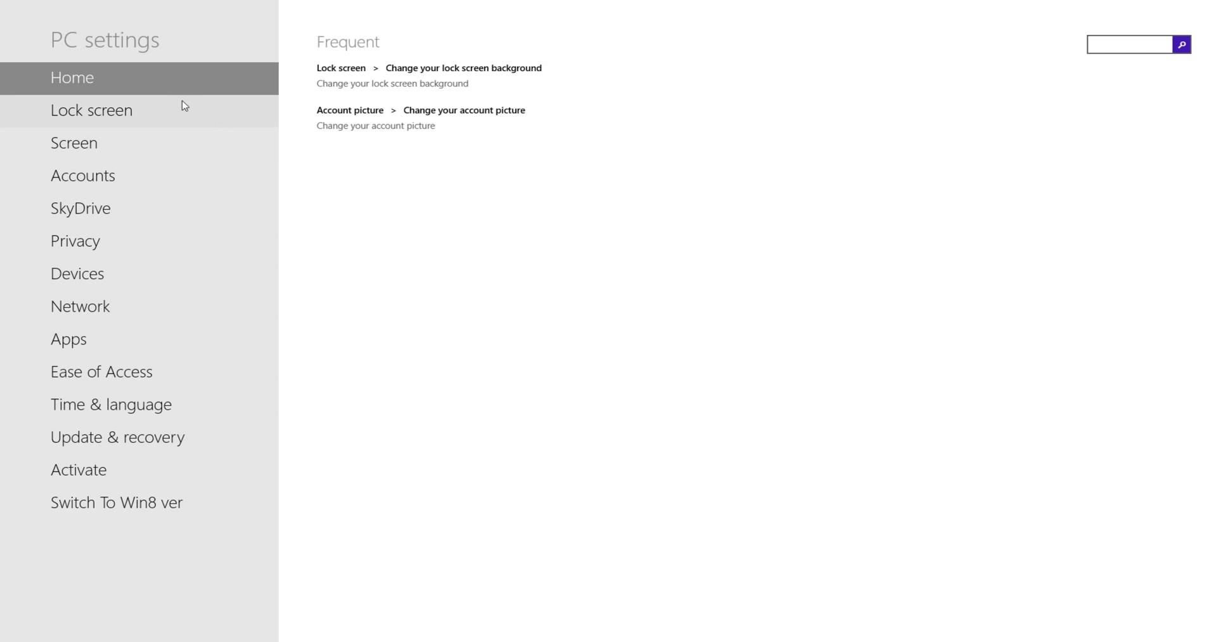
- Set the purple geometric image as the lock screen background and return to the desktop's System window
left_click(184, 106)
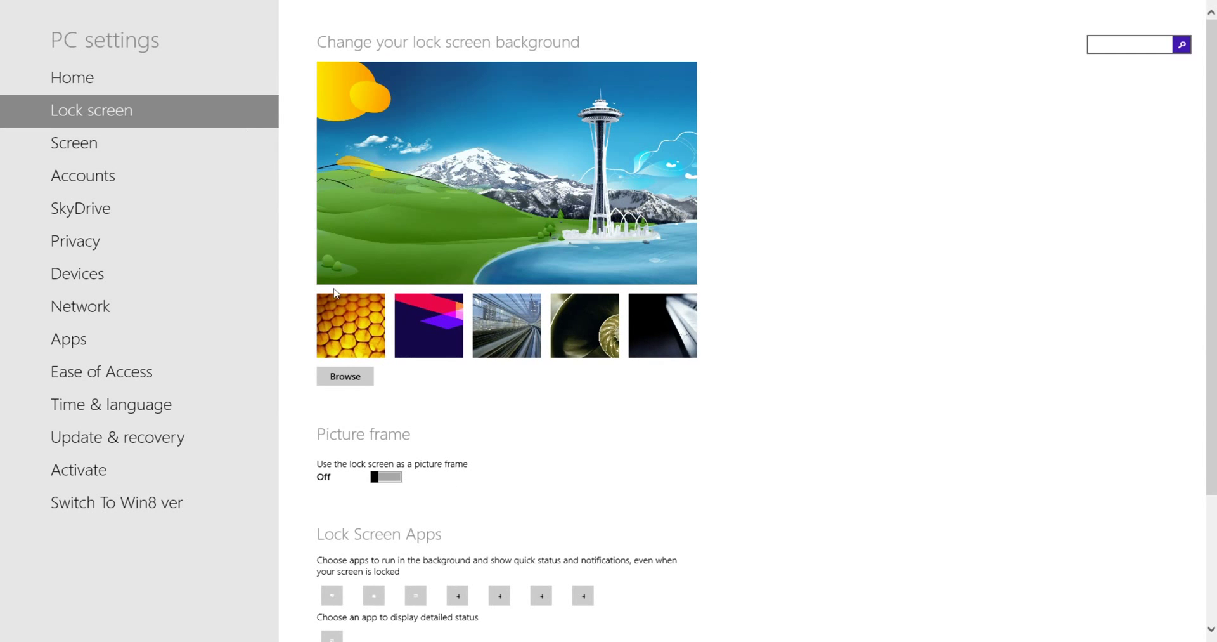
left_click(458, 313)
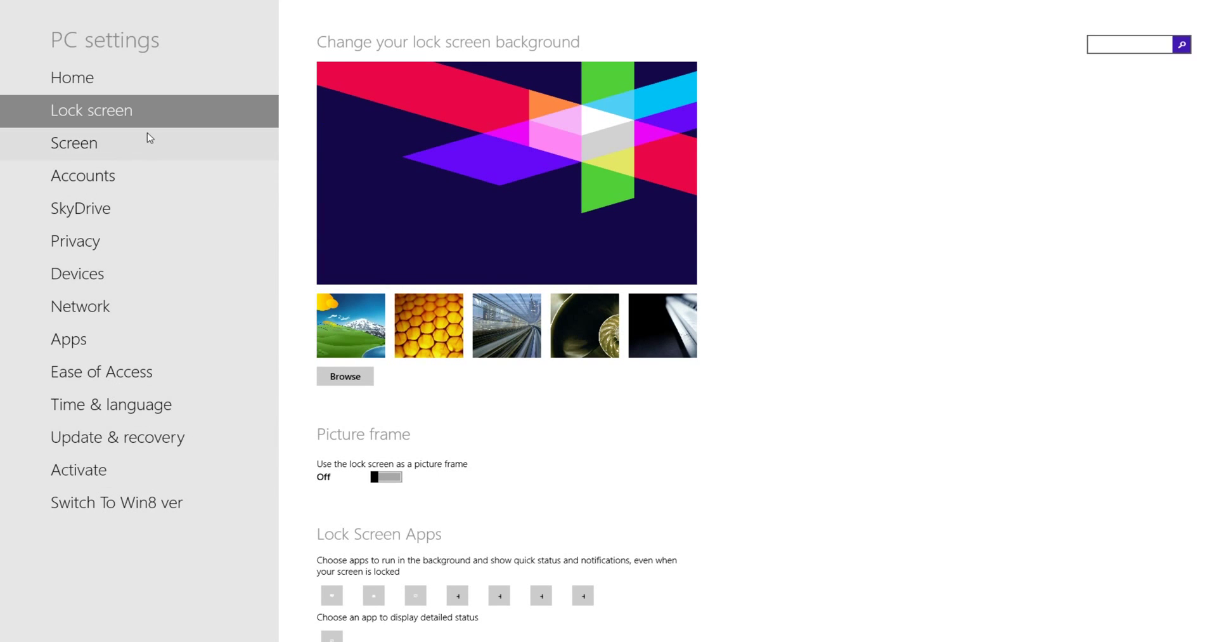
left_click(13, 13)
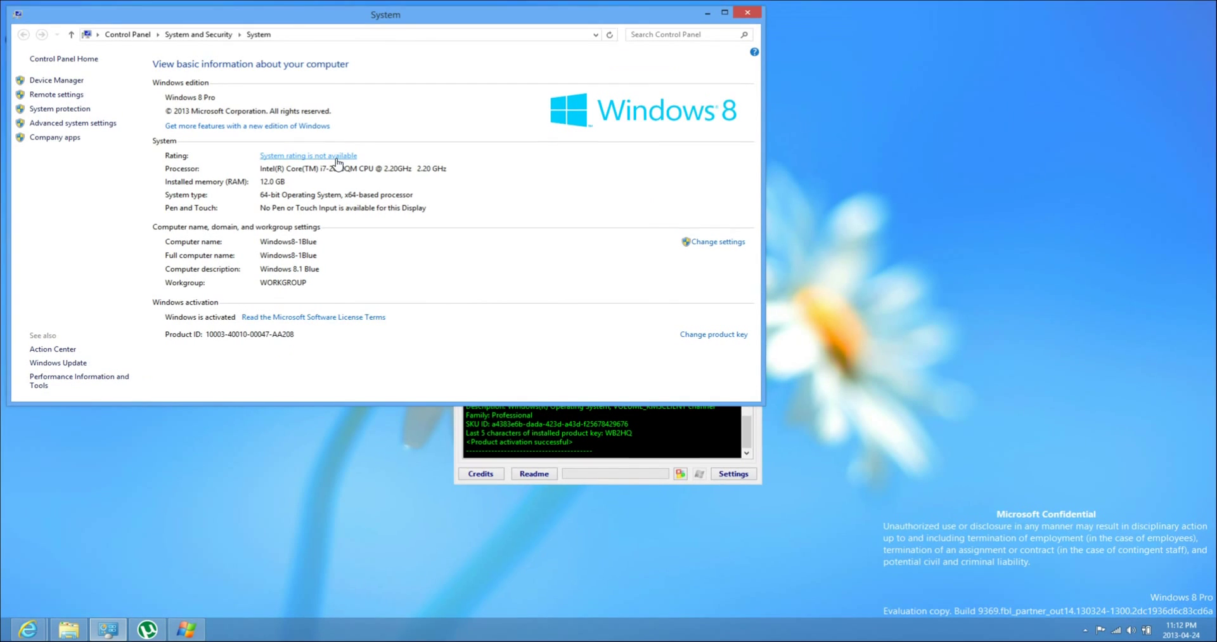